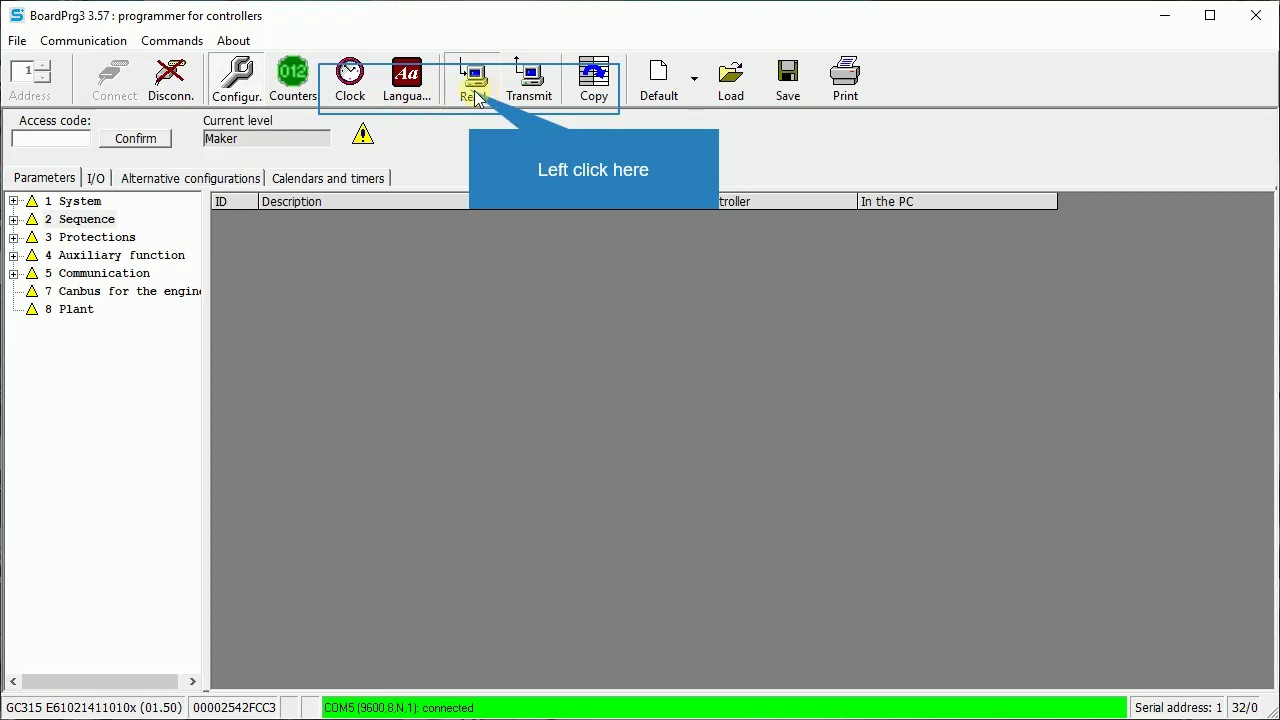
# Read the configuration from the controller and show the 1.2 Engine parameters of the System group.
pyautogui.click(472, 92)
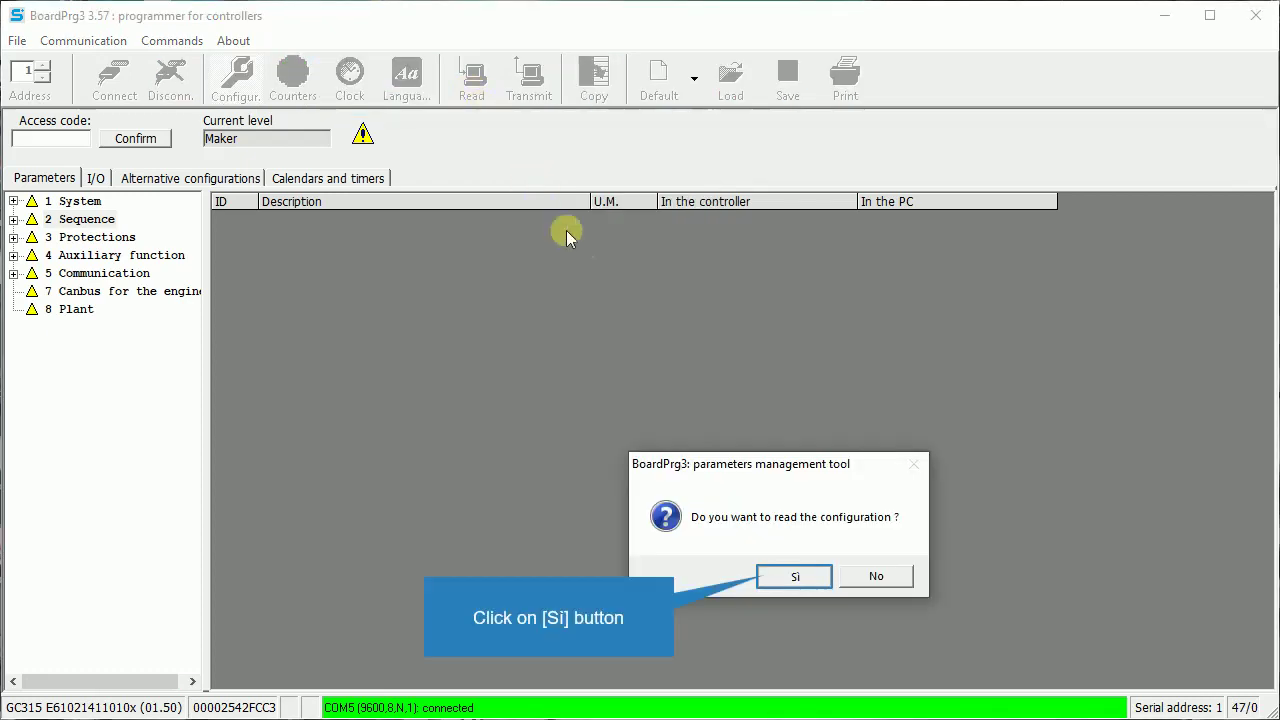
pyautogui.click(792, 578)
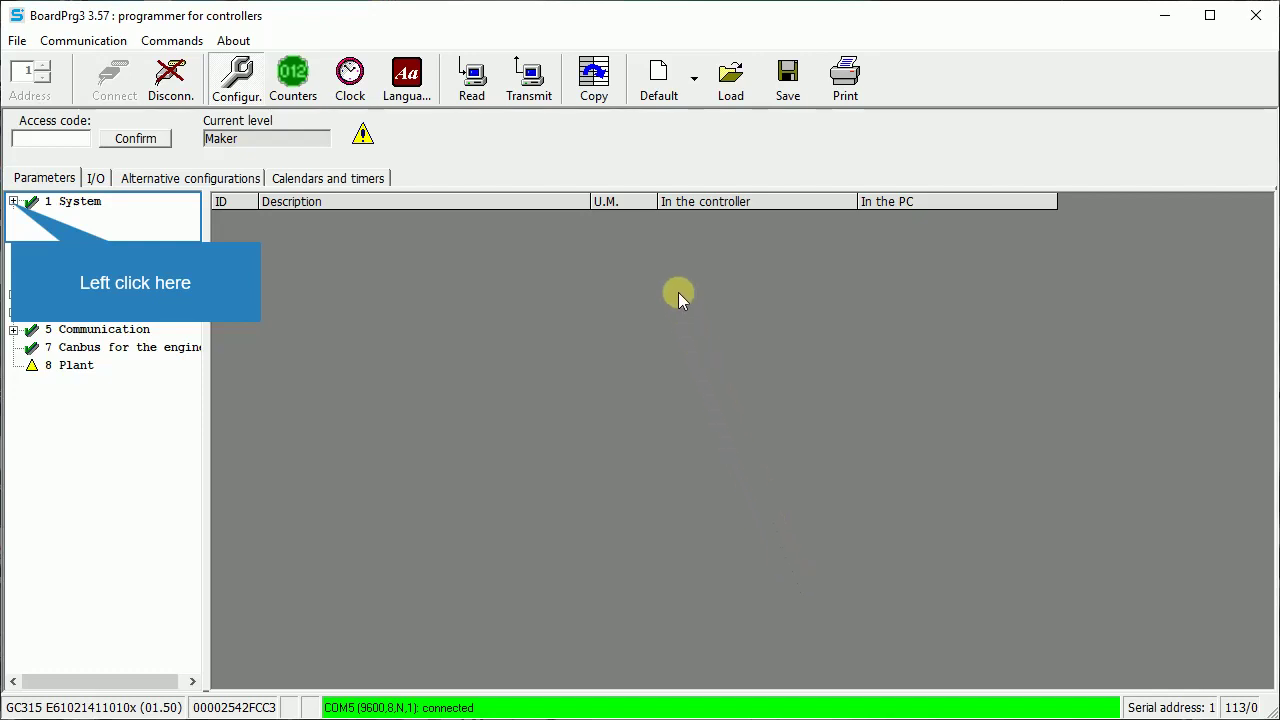
pyautogui.click(13, 202)
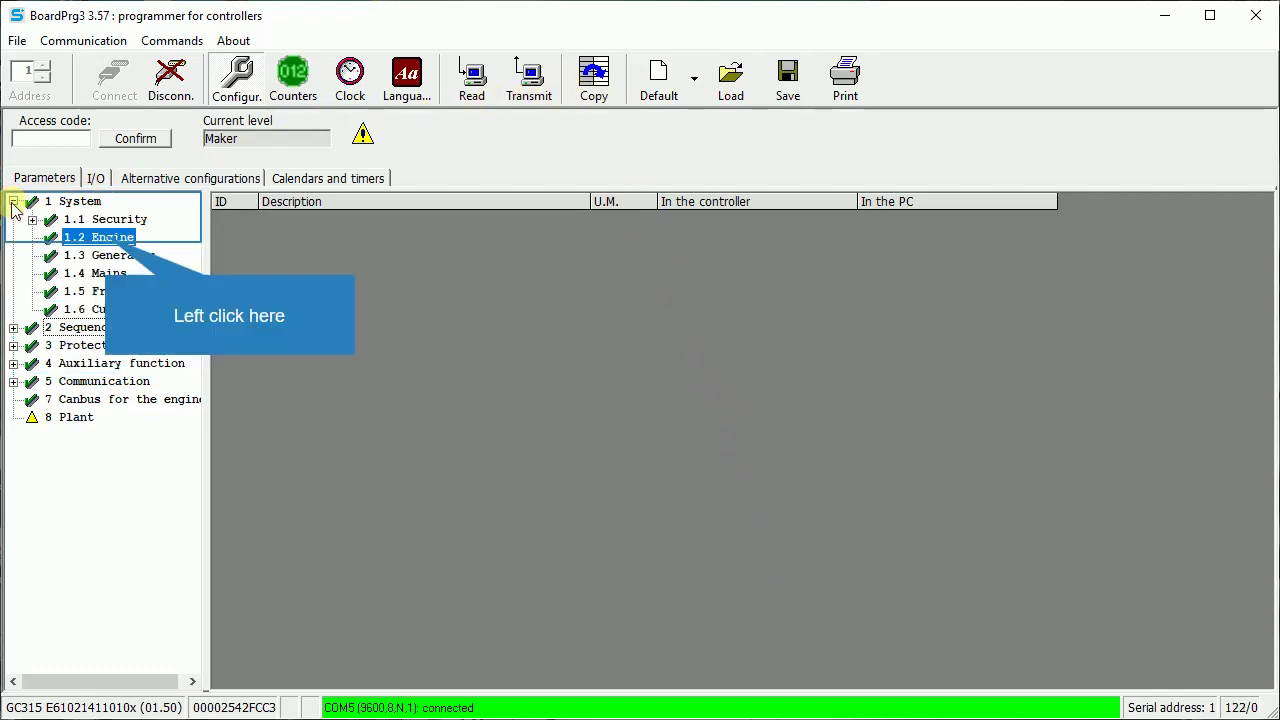
pyautogui.click(108, 240)
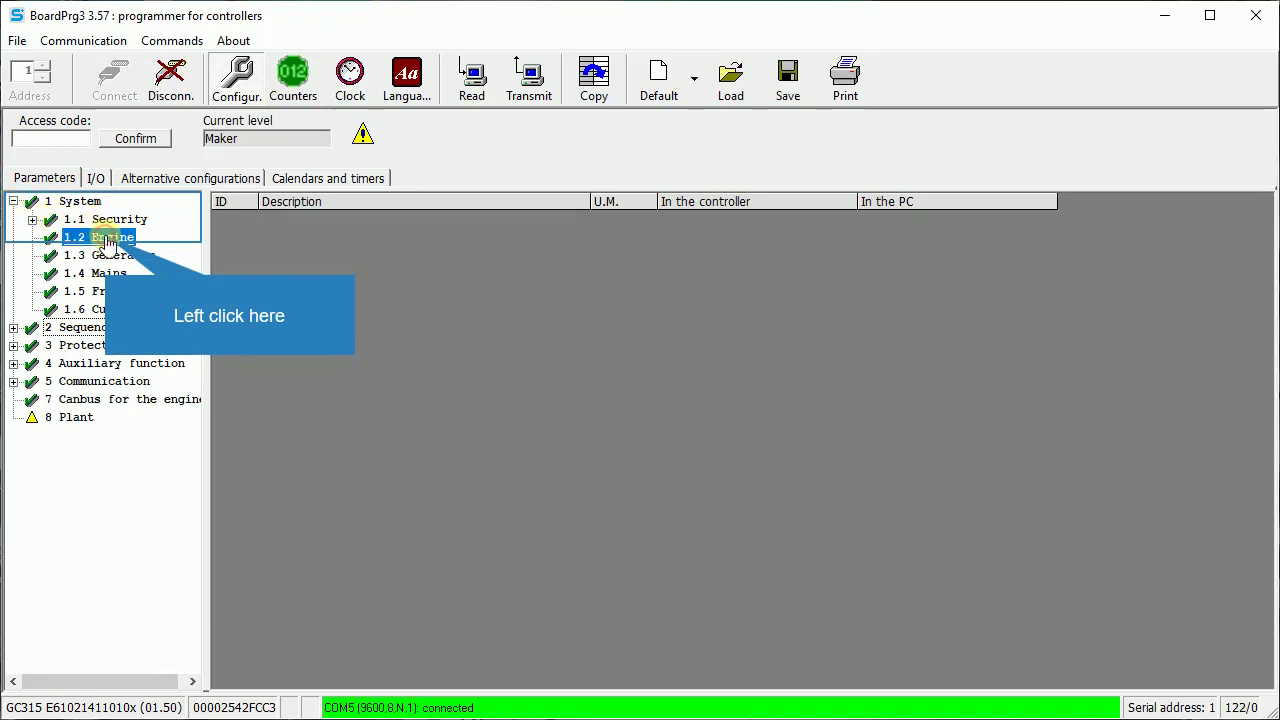
# Copy the parameter values from the controller column to the PC column and accept the confirmation.
pyautogui.click(598, 95)
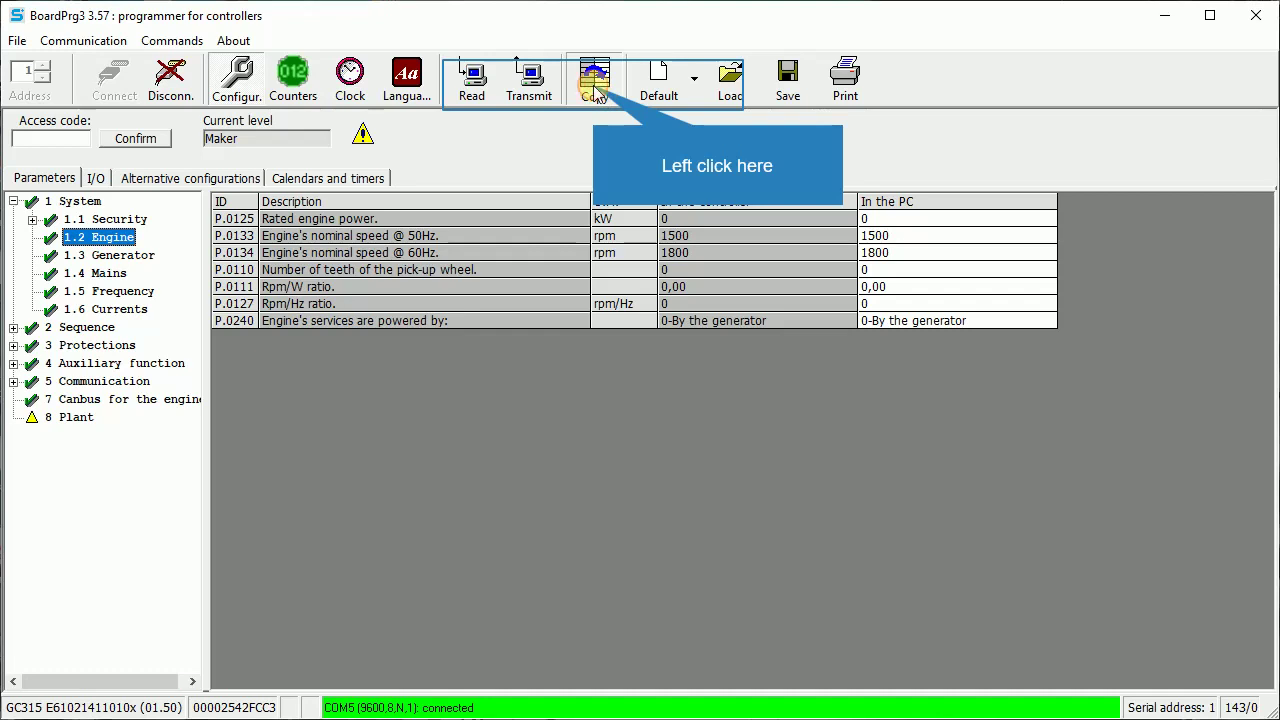
pyautogui.click(596, 90)
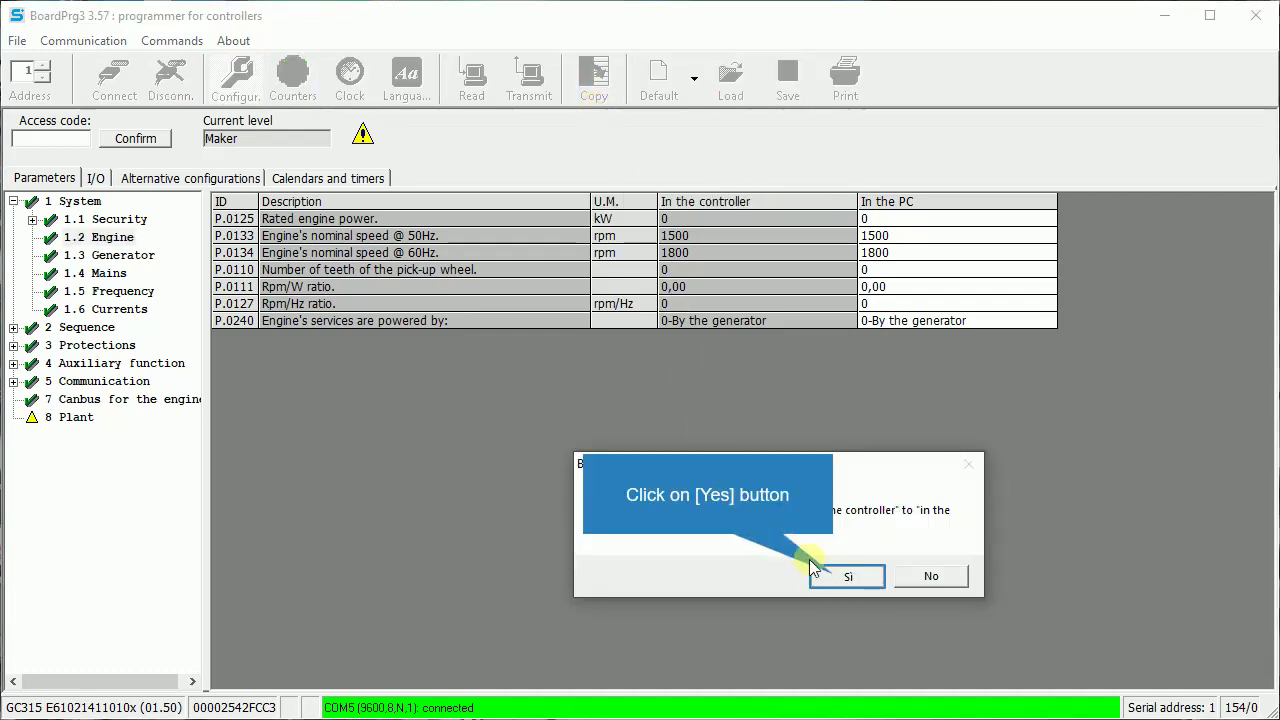
pyautogui.click(841, 575)
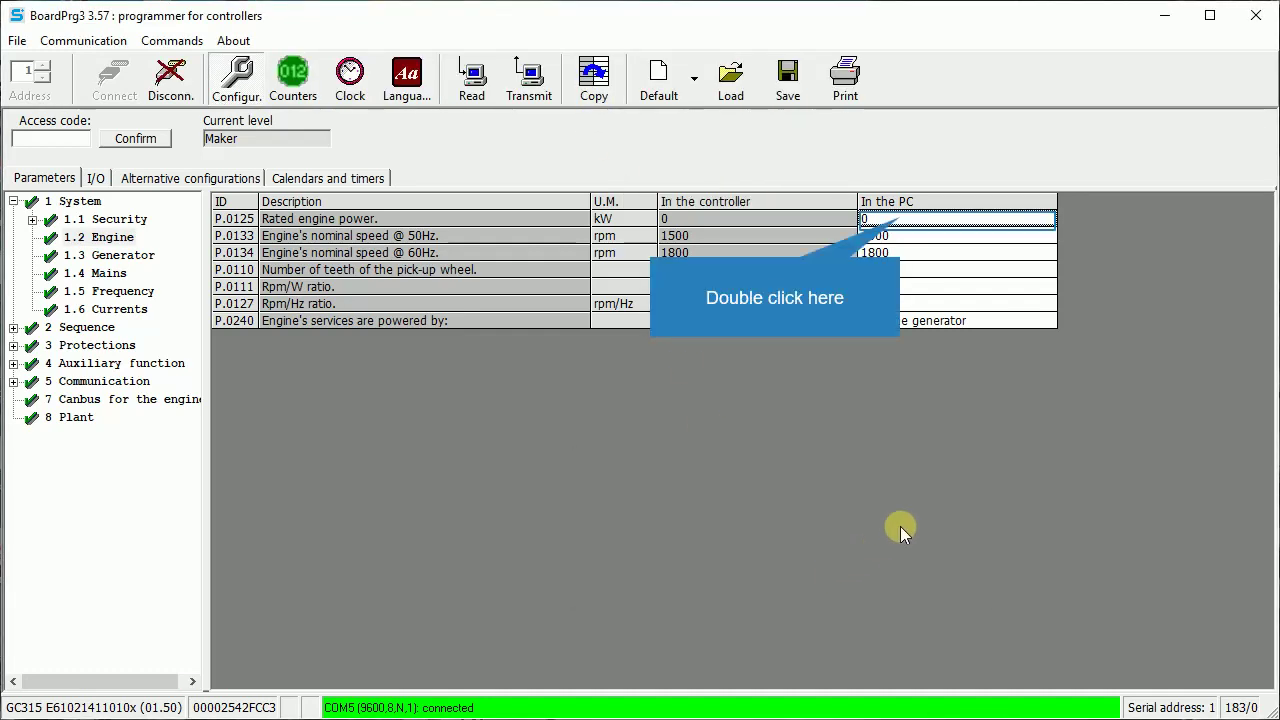
# Set the rated engine power (P.0125) in the PC to 200 kW.
pyautogui.doubleClick(901, 219)
pyautogui.write('2')
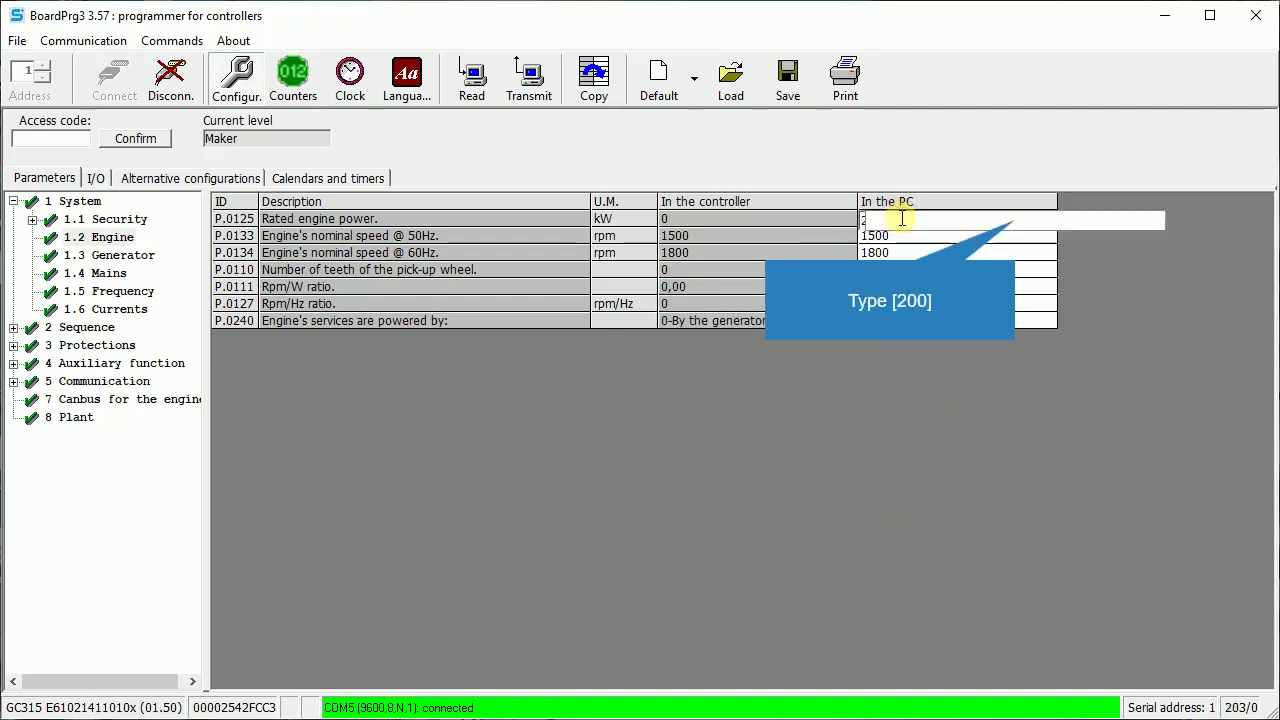
pyautogui.write('00')
pyautogui.press('Return')
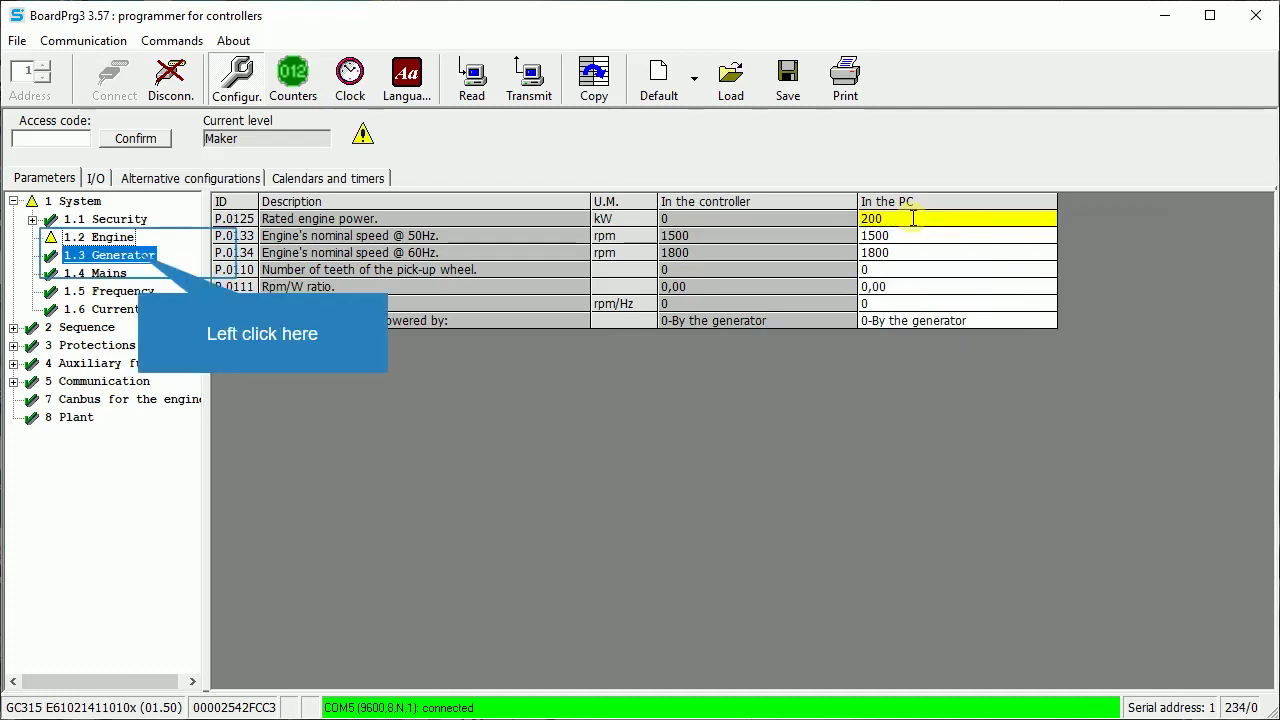
# In the Generator parameters, set the nominal power of the generator (P.0106) to 250 kVA.
pyautogui.click(140, 258)
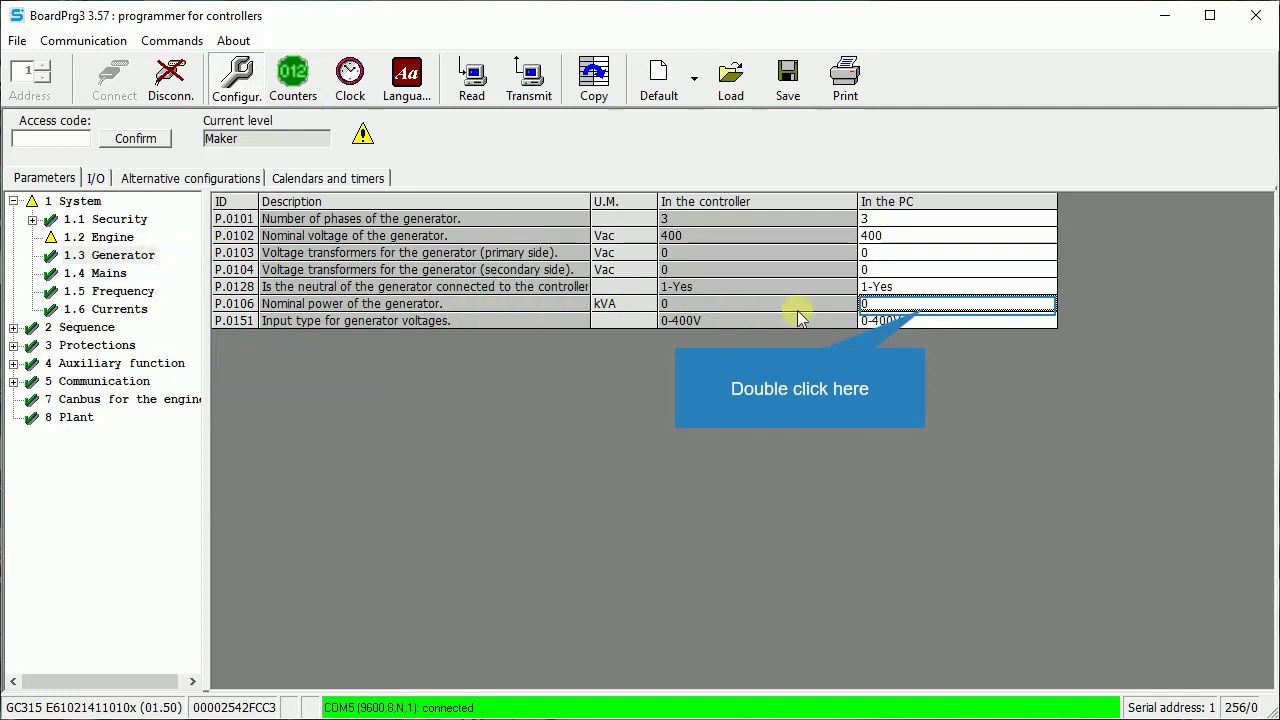
pyautogui.doubleClick(926, 311)
pyautogui.write('25')
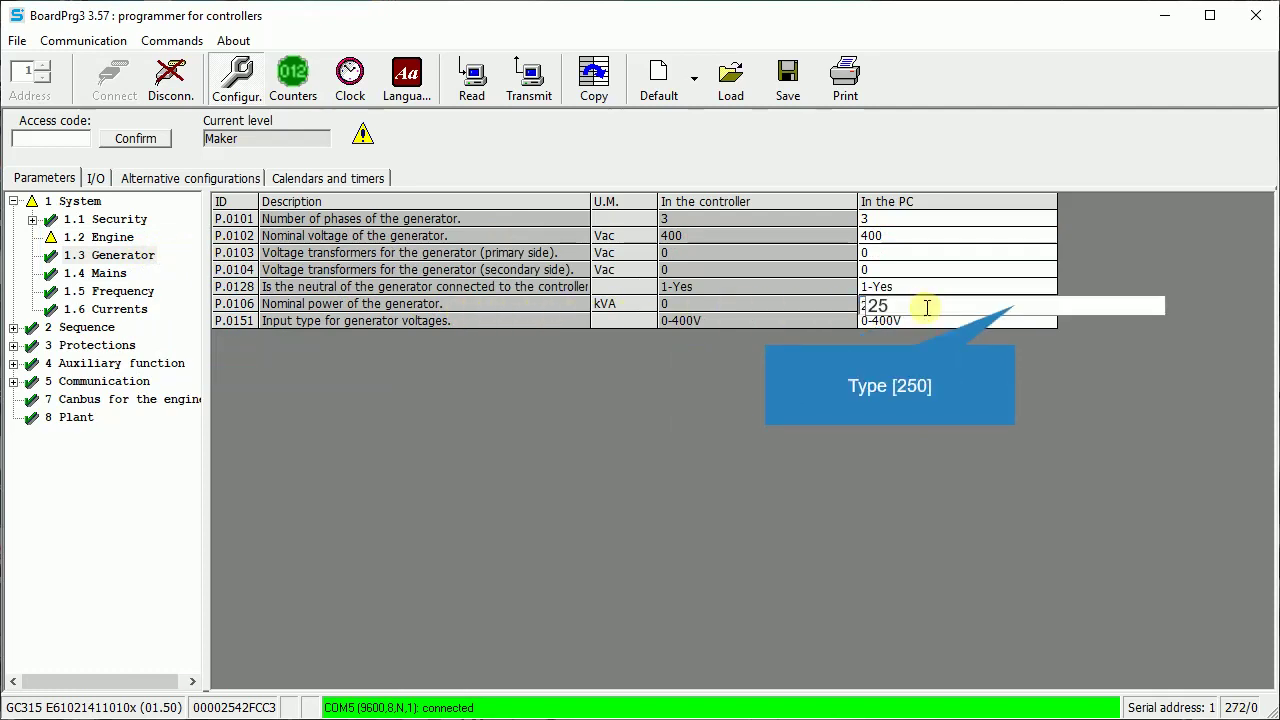
pyautogui.press('Return')
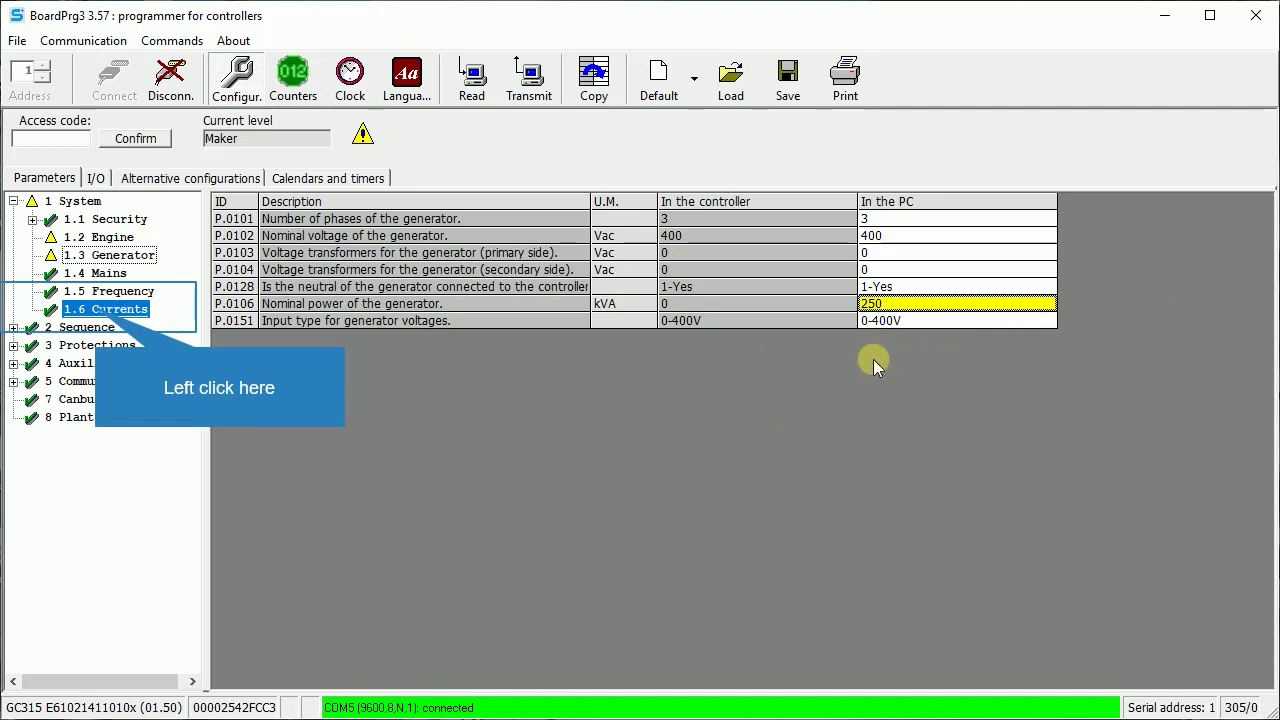
# In the Currents parameters, set the C.T. primary (P.0107) to 400 Aac.
pyautogui.click(96, 312)
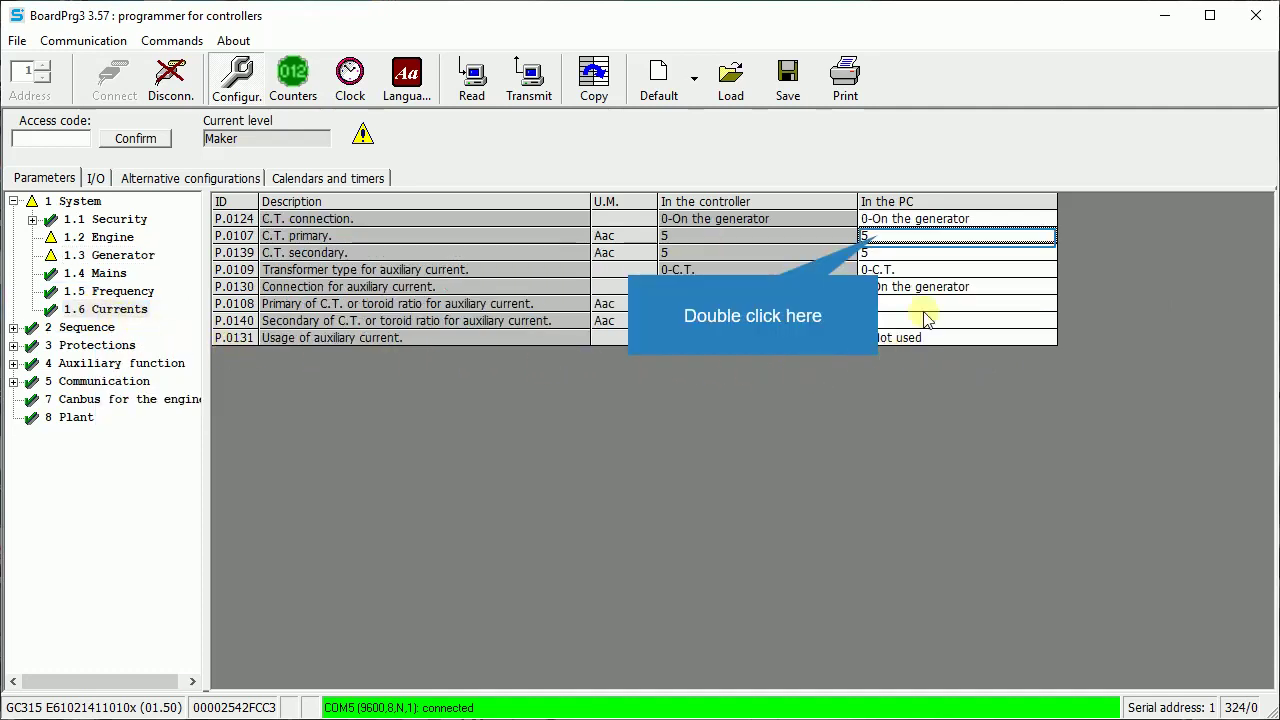
pyautogui.doubleClick(875, 237)
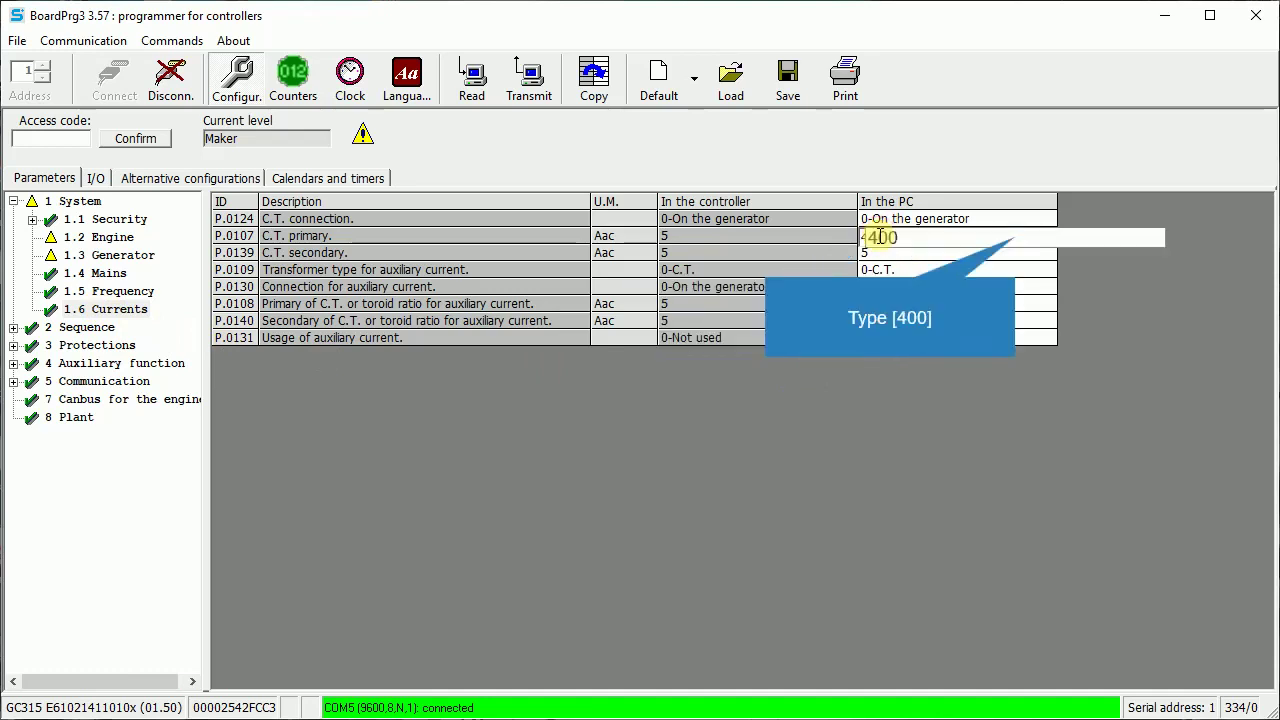
pyautogui.write('400')
pyautogui.press('Return')
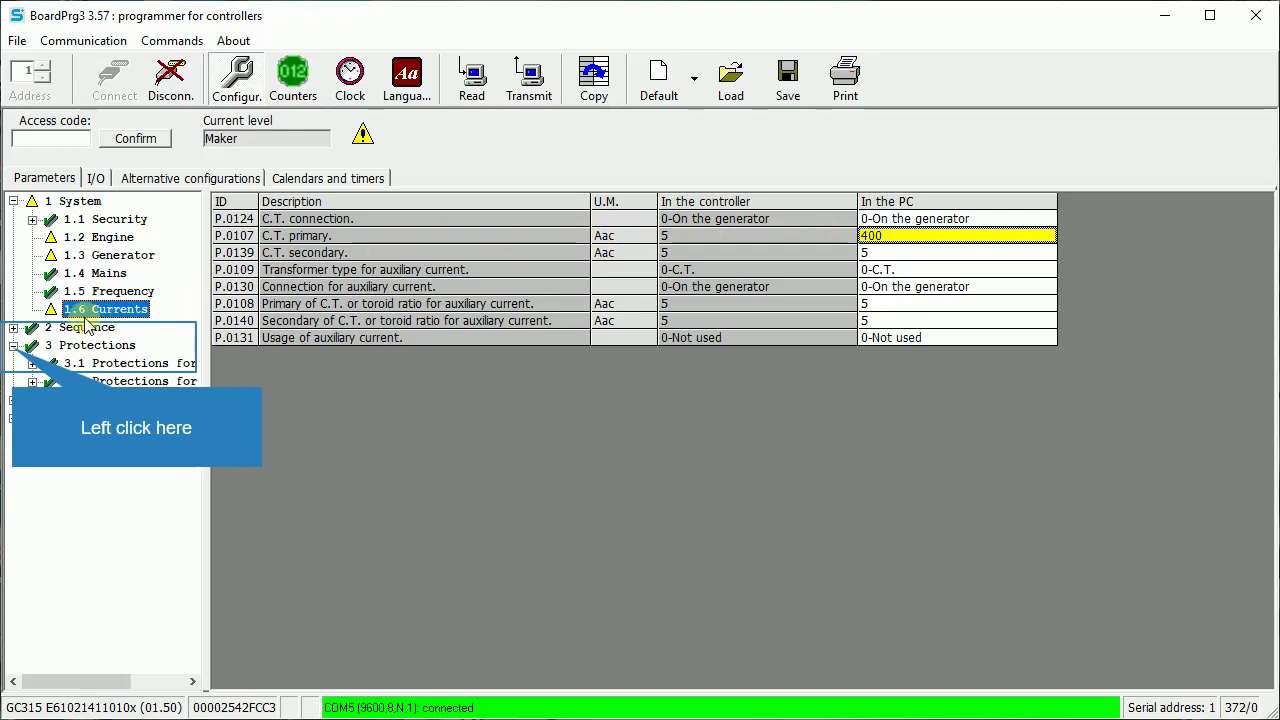
# Review the coolant temperature thresholds and delays in 3.2.2 Protections for coolant, under the engine protections.
pyautogui.click(14, 346)
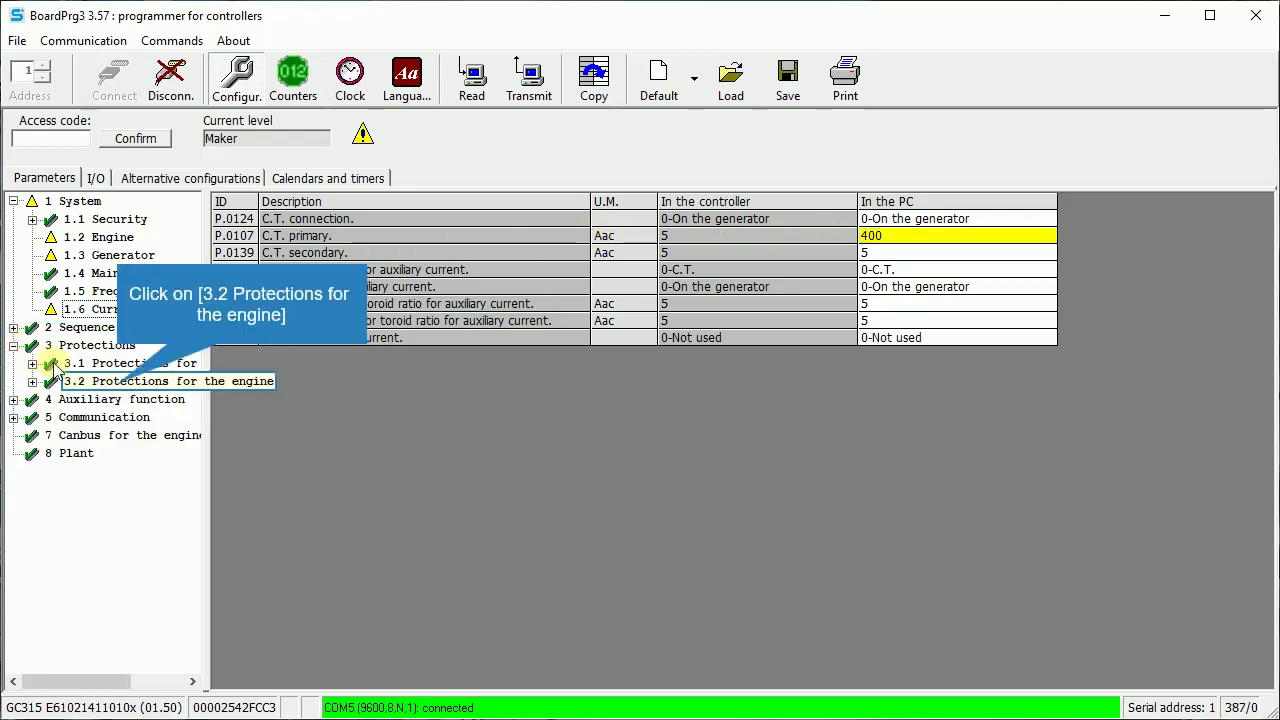
pyautogui.click(119, 384)
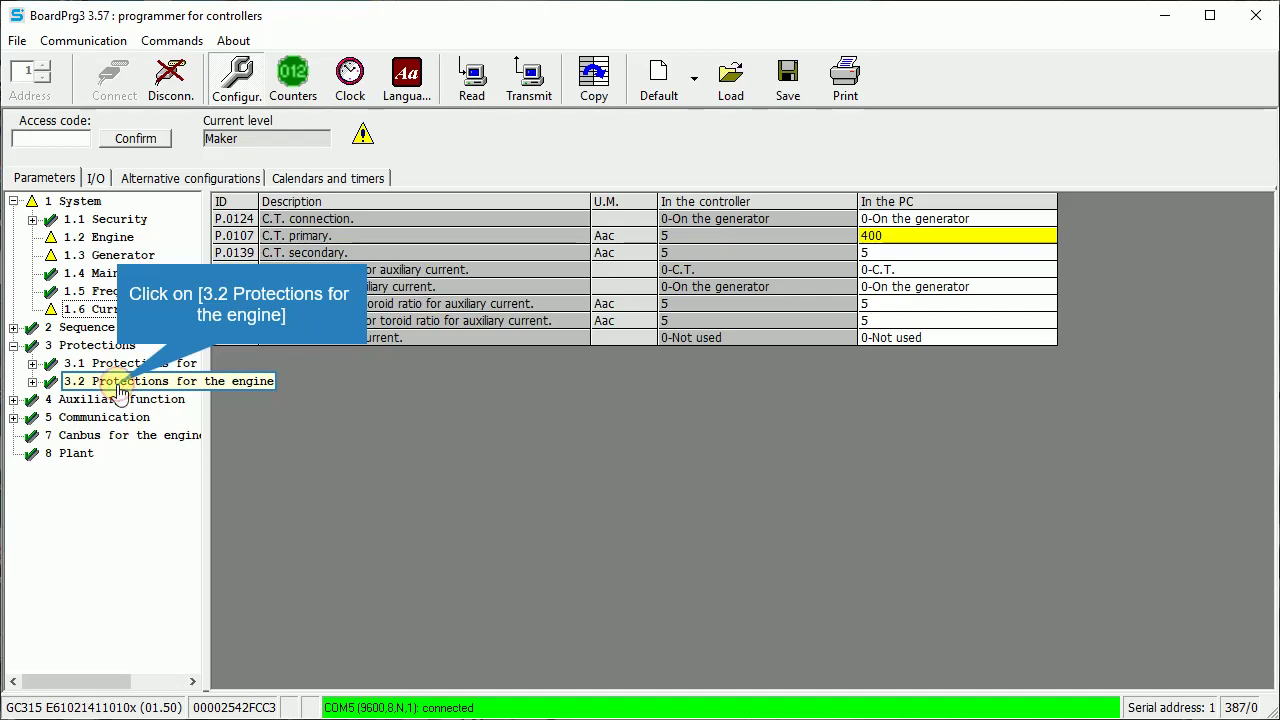
pyautogui.click(32, 382)
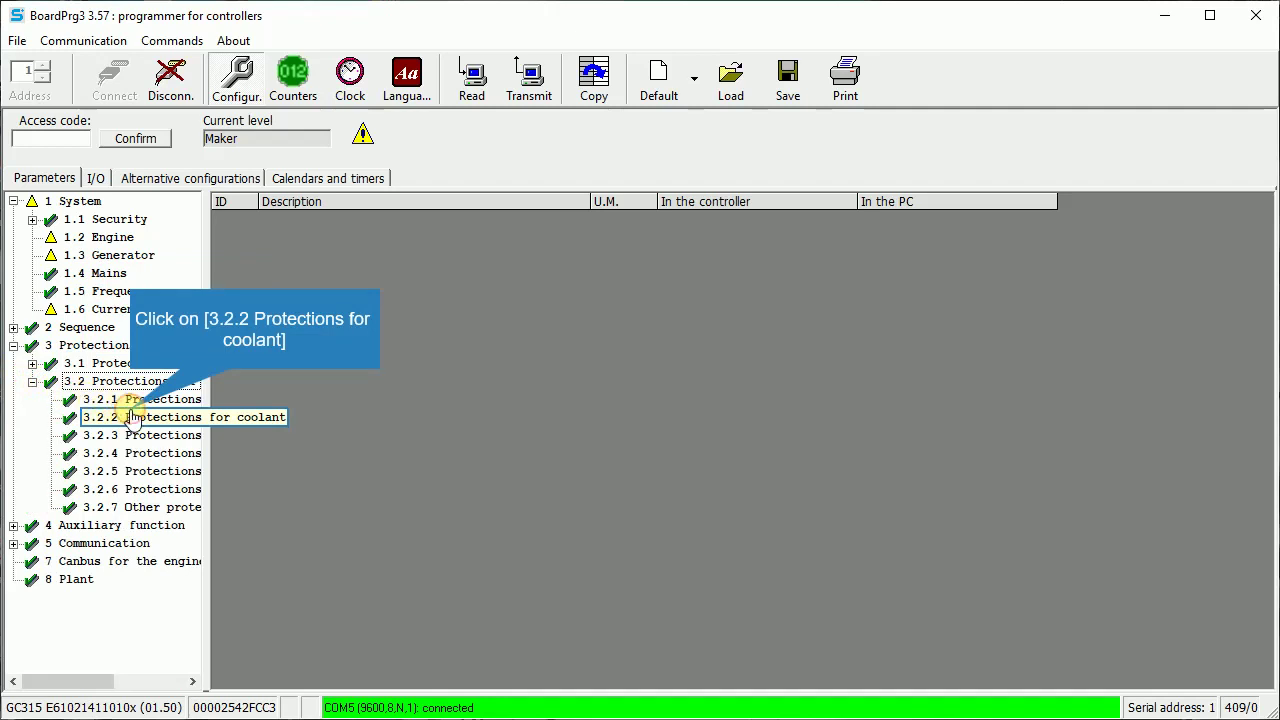
pyautogui.click(131, 416)
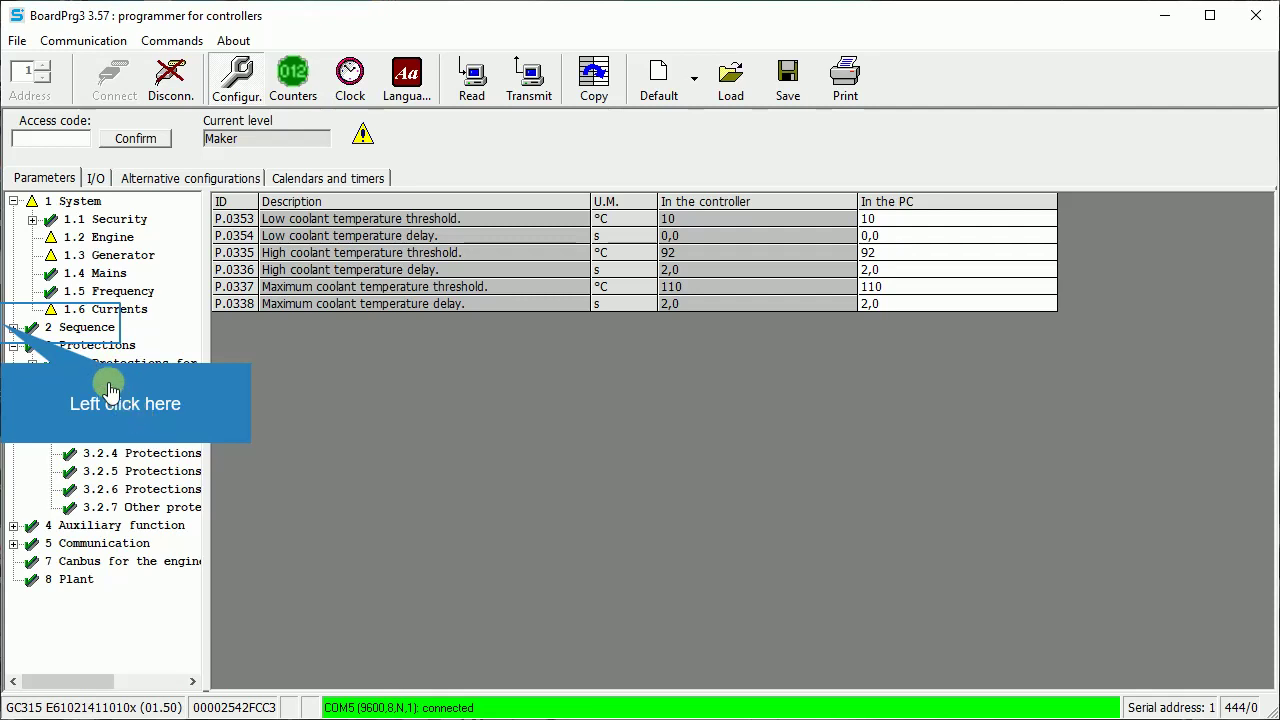
# In 2.3 Timings for the engine, set the cooling cycle duration (P.0215) to 60 s.
pyautogui.click(8, 328)
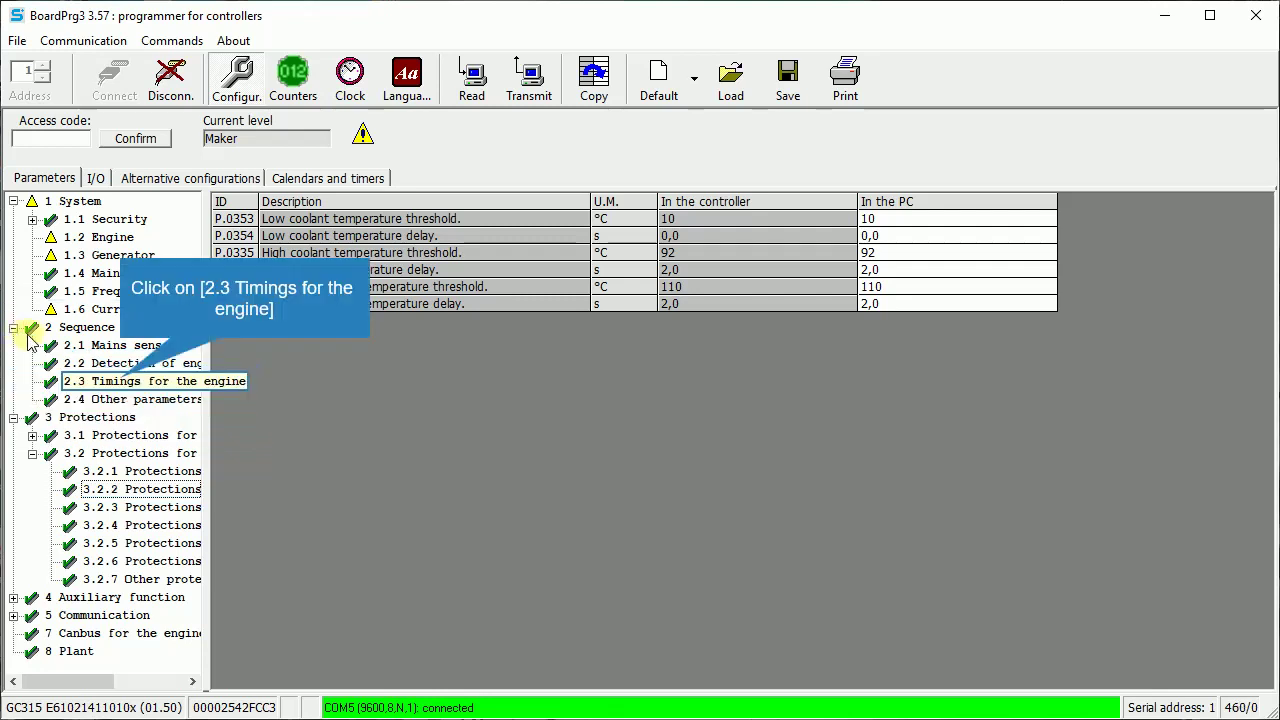
pyautogui.click(120, 383)
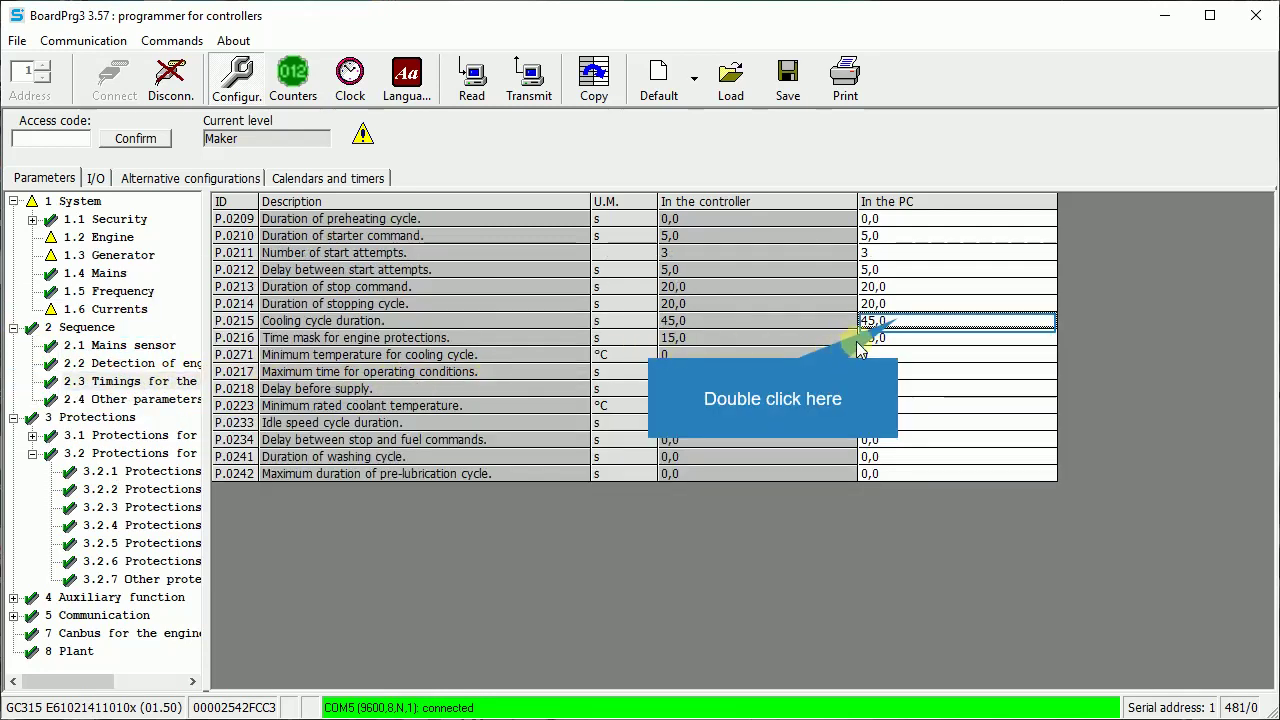
pyautogui.doubleClick(899, 322)
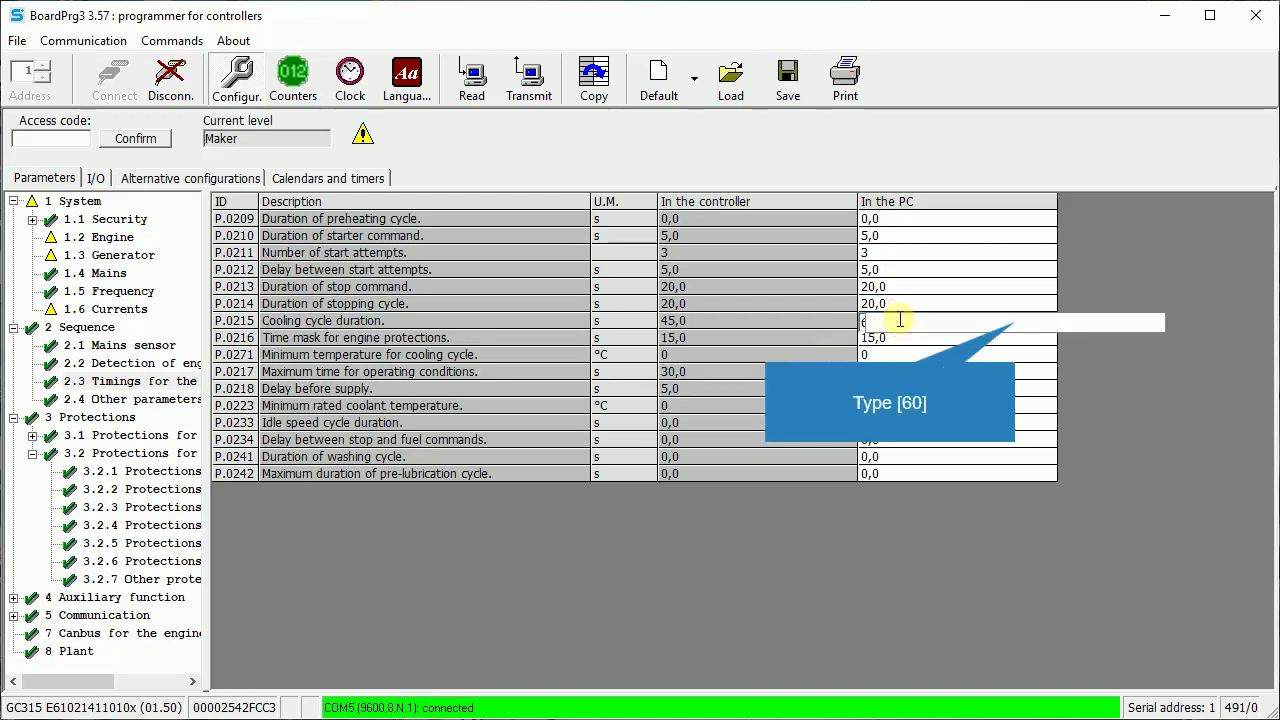
pyautogui.press('Return')
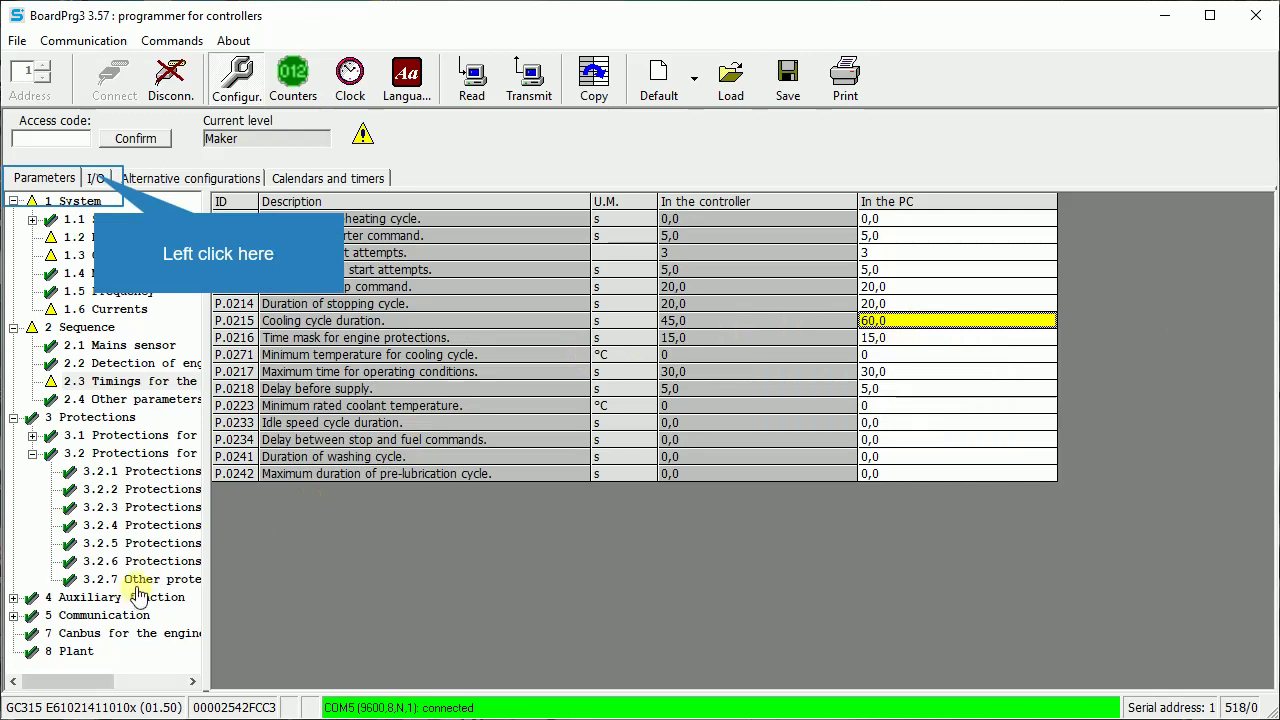
# Set the function of the controller's digital input DI_CONTROLLER_03 (P.2007) to 4001-Generic warning.
pyautogui.click(96, 180)
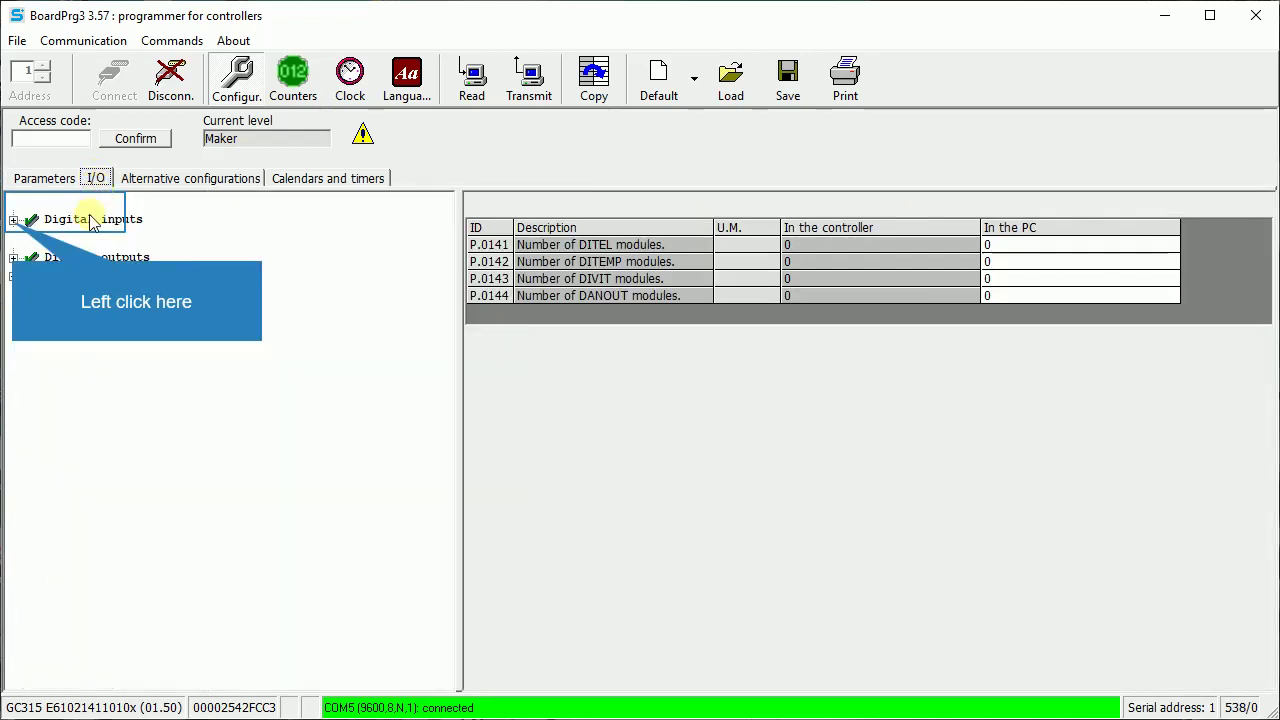
pyautogui.click(14, 222)
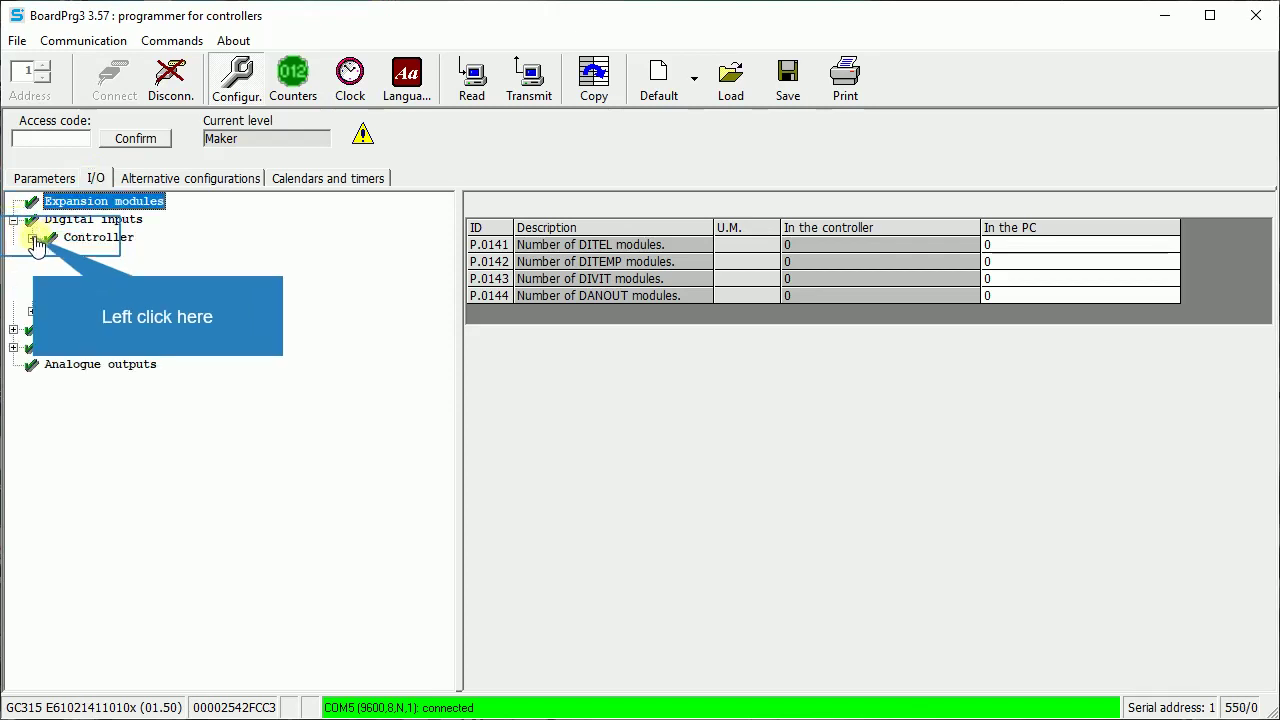
pyautogui.click(33, 238)
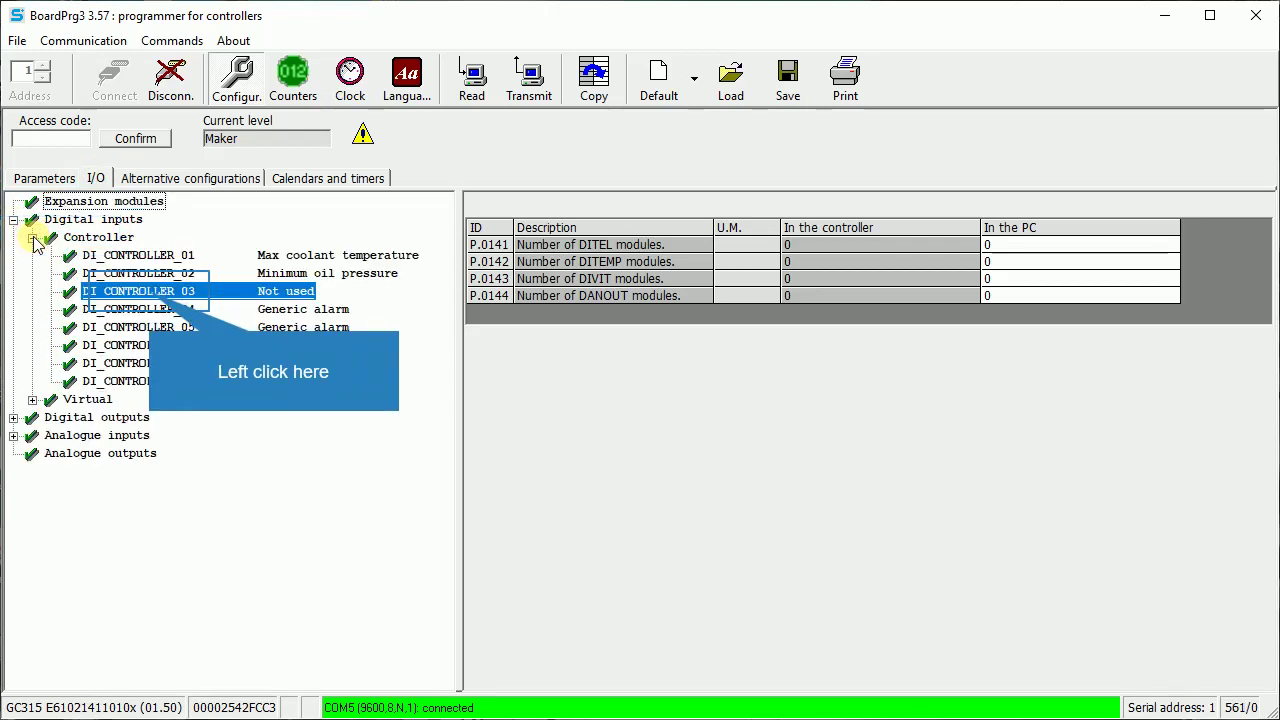
pyautogui.click(150, 295)
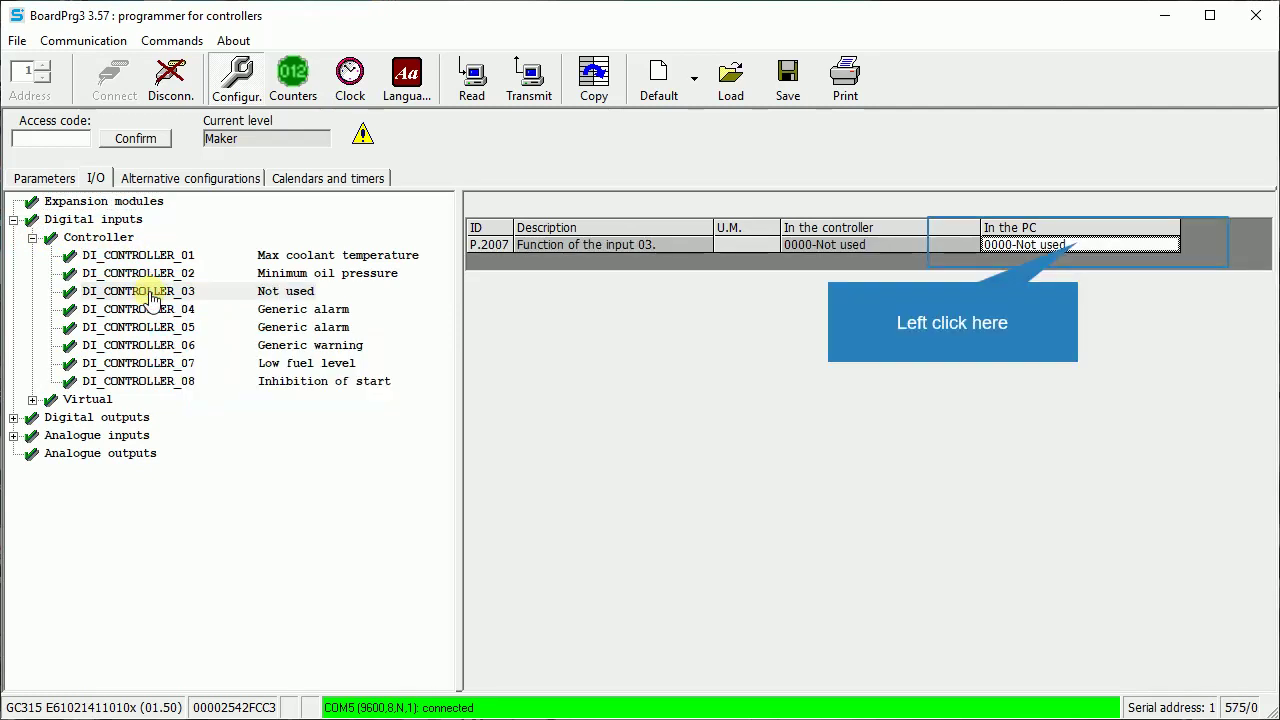
pyautogui.click(1078, 244)
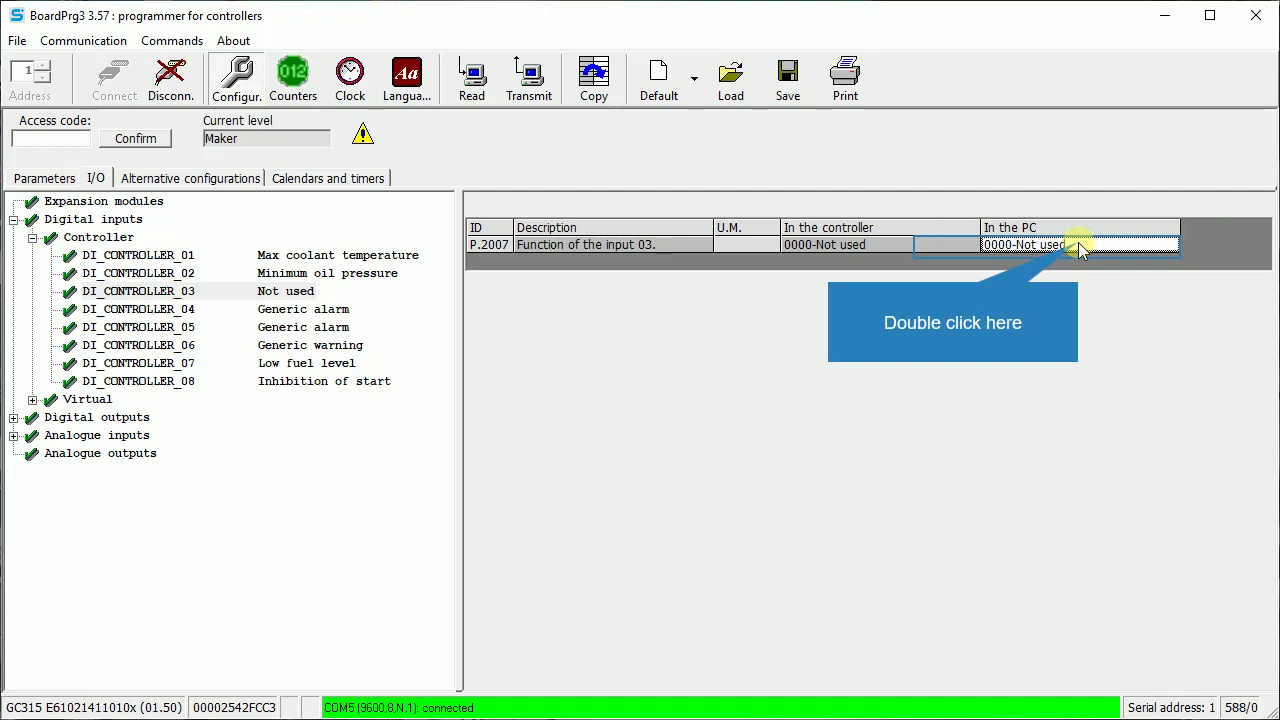
pyautogui.doubleClick(1078, 246)
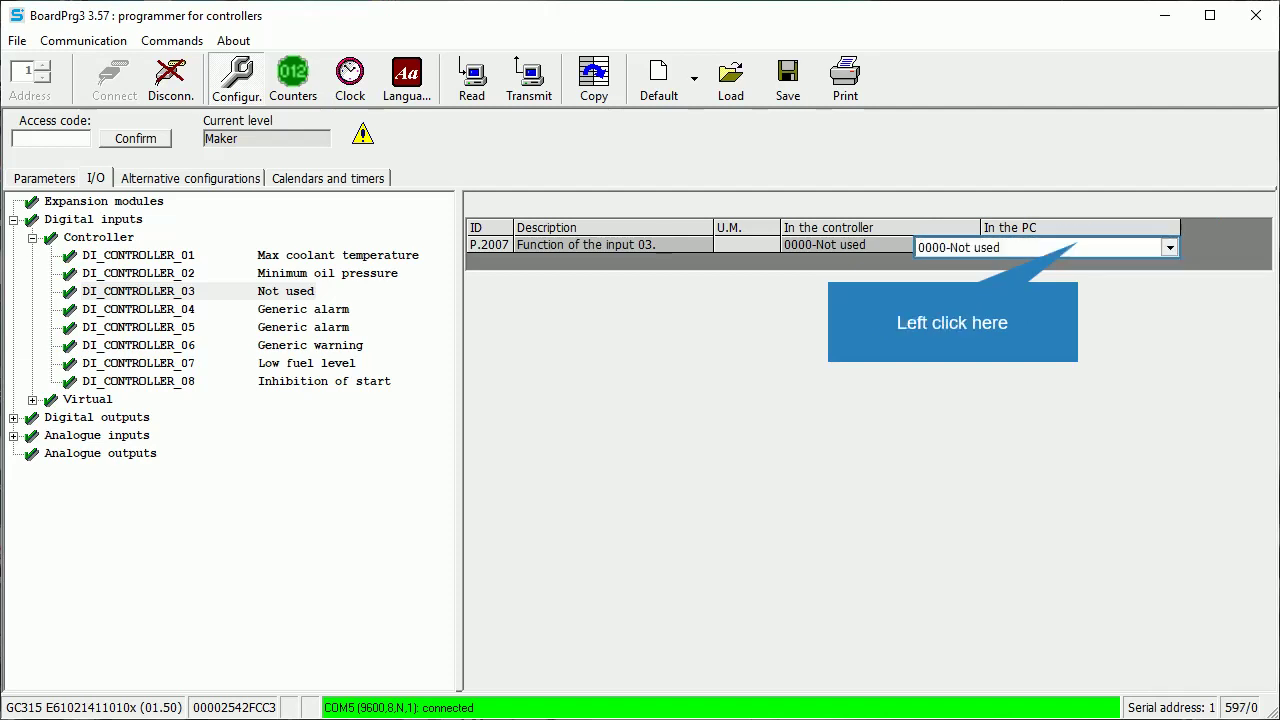
pyautogui.click(1078, 246)
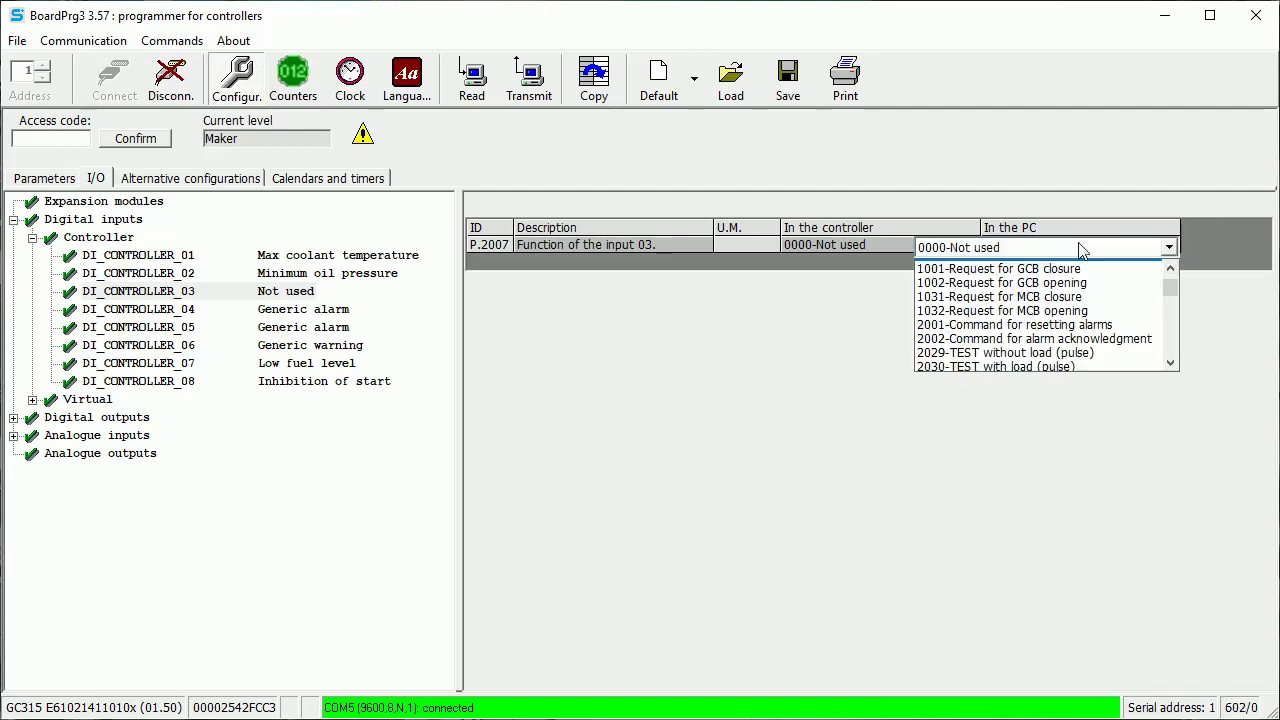
pyautogui.scroll(-10, 1075, 250)
pyautogui.scroll(-5, 1078, 252)
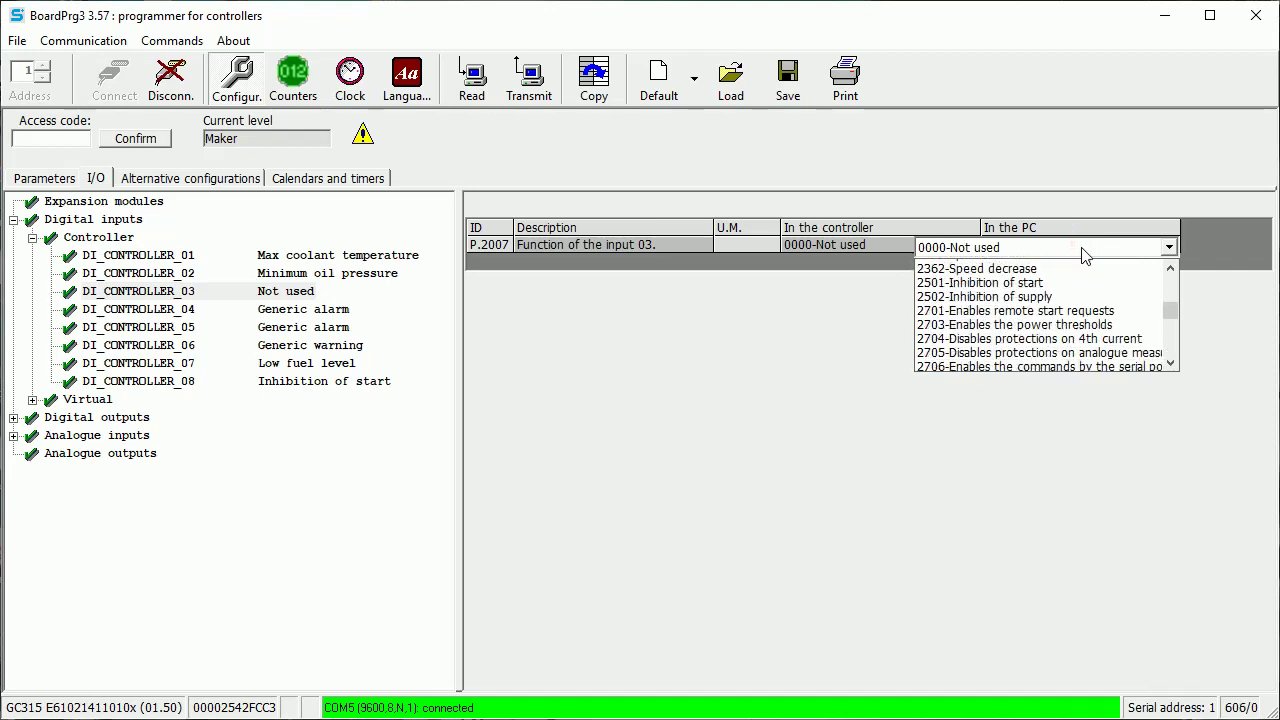
pyautogui.scroll(-6, 1080, 268)
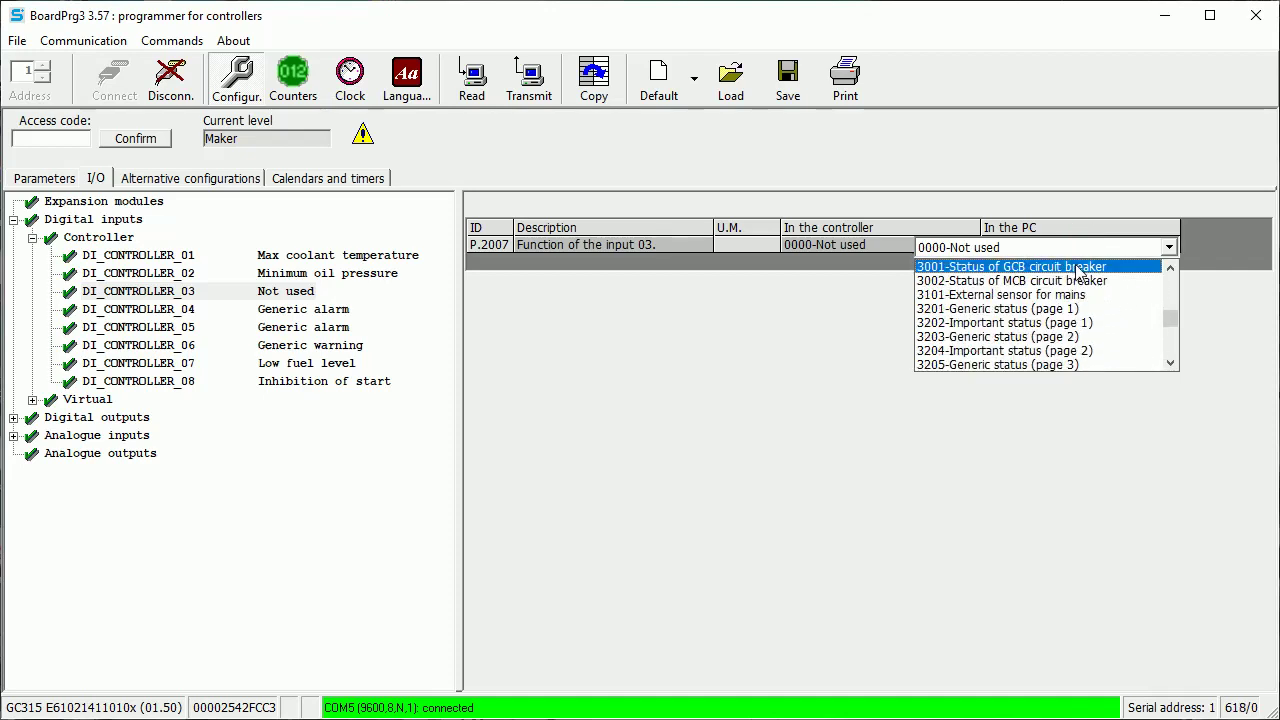
pyautogui.scroll(-1, 1080, 289)
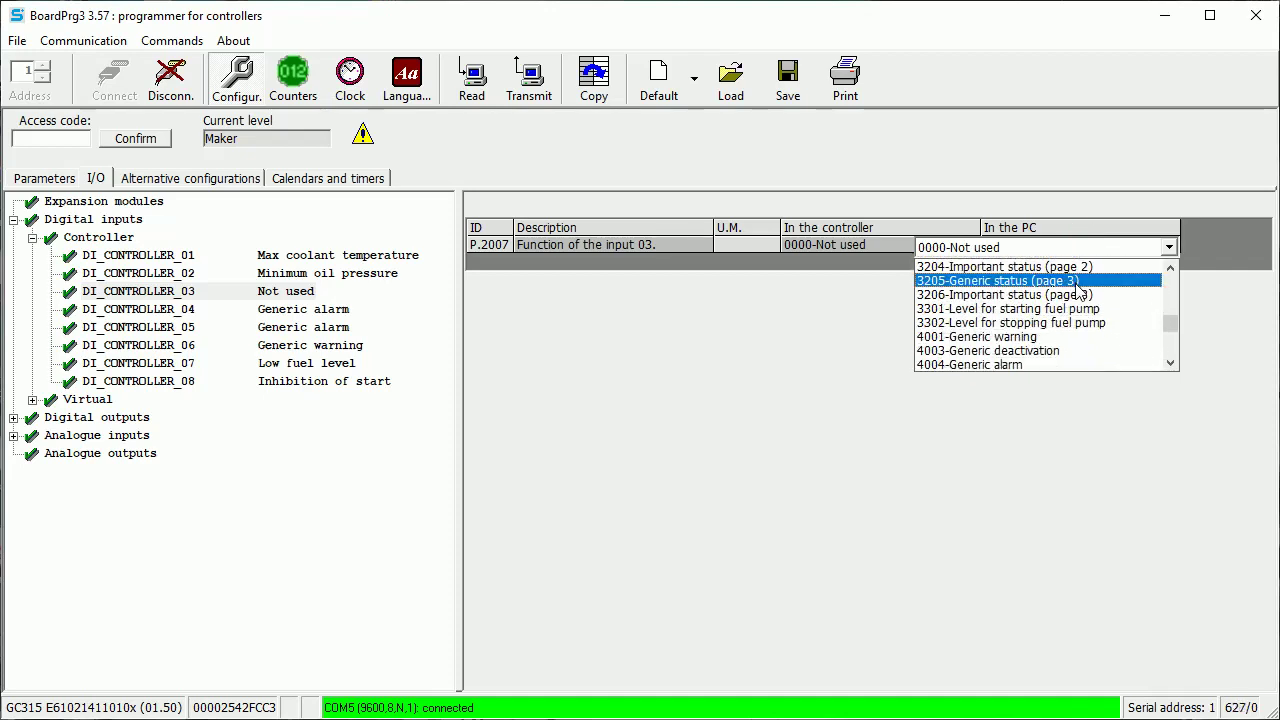
pyautogui.click(1075, 338)
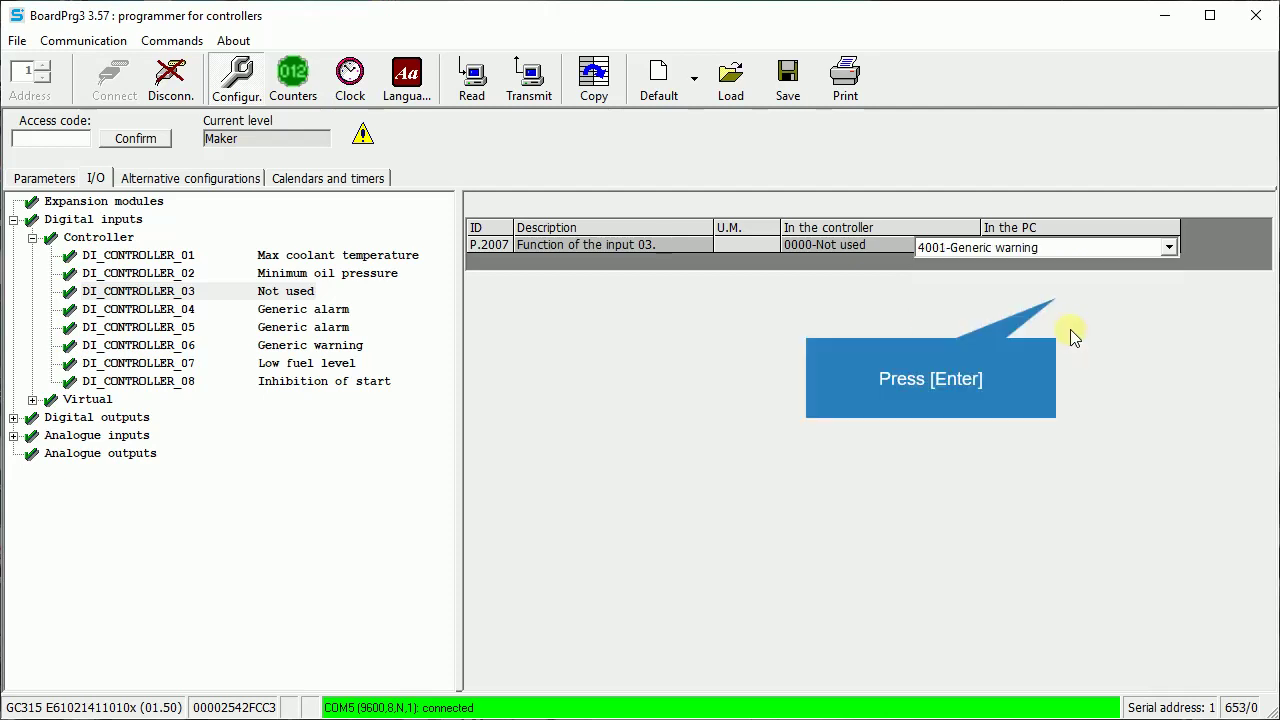
pyautogui.press('Return')
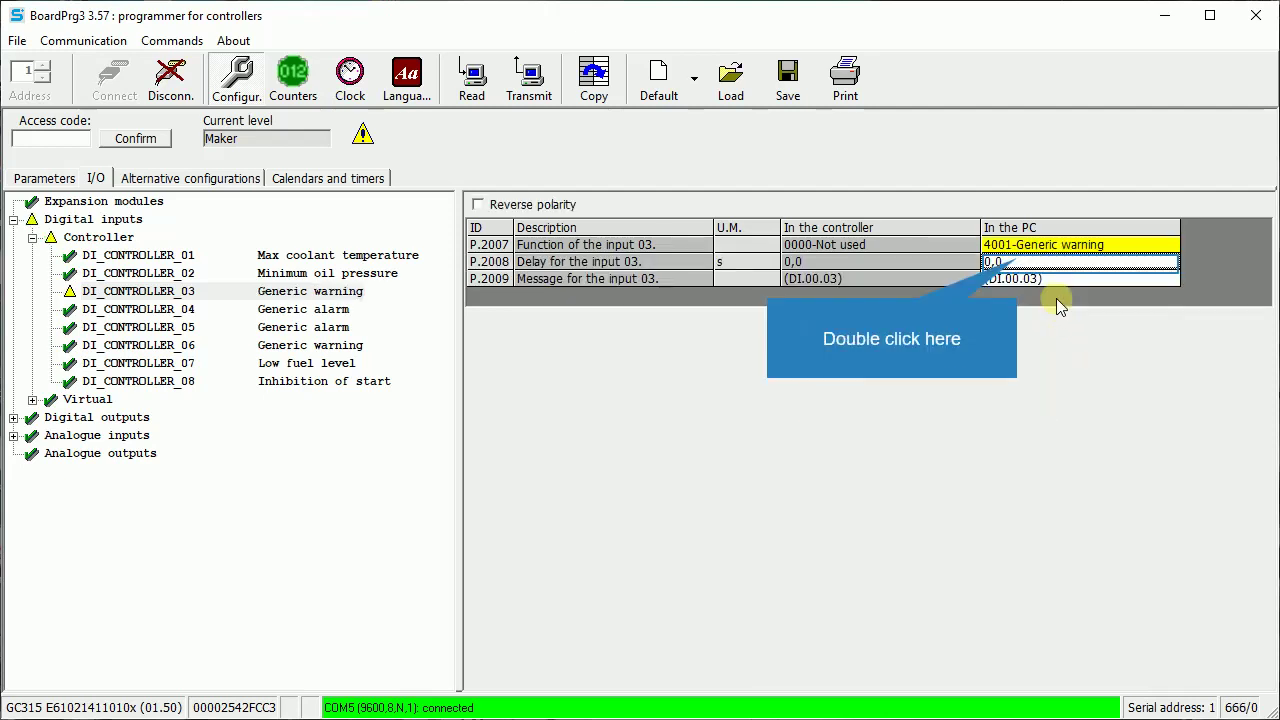
# Set the delay of digital input DI_CONTROLLER_03 (P.2008) to 3 s in the PC copy.
pyautogui.doubleClick(1019, 262)
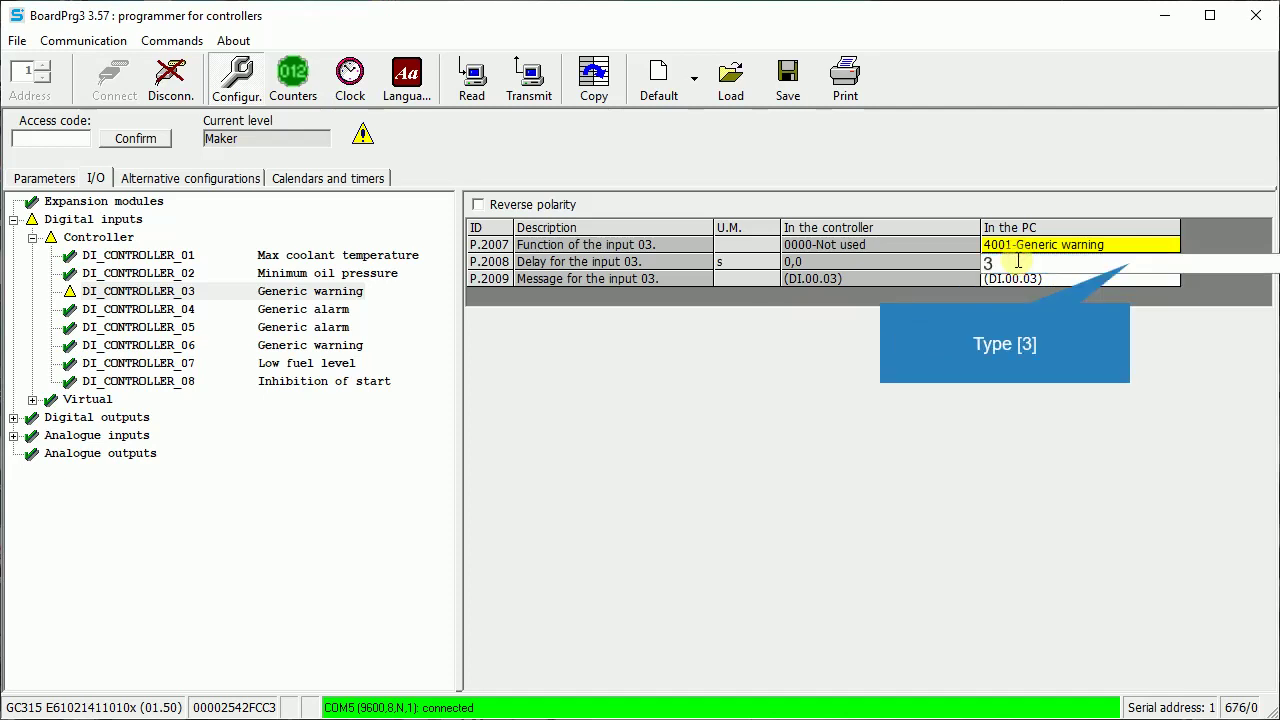
pyautogui.write('3')
pyautogui.press('Return')
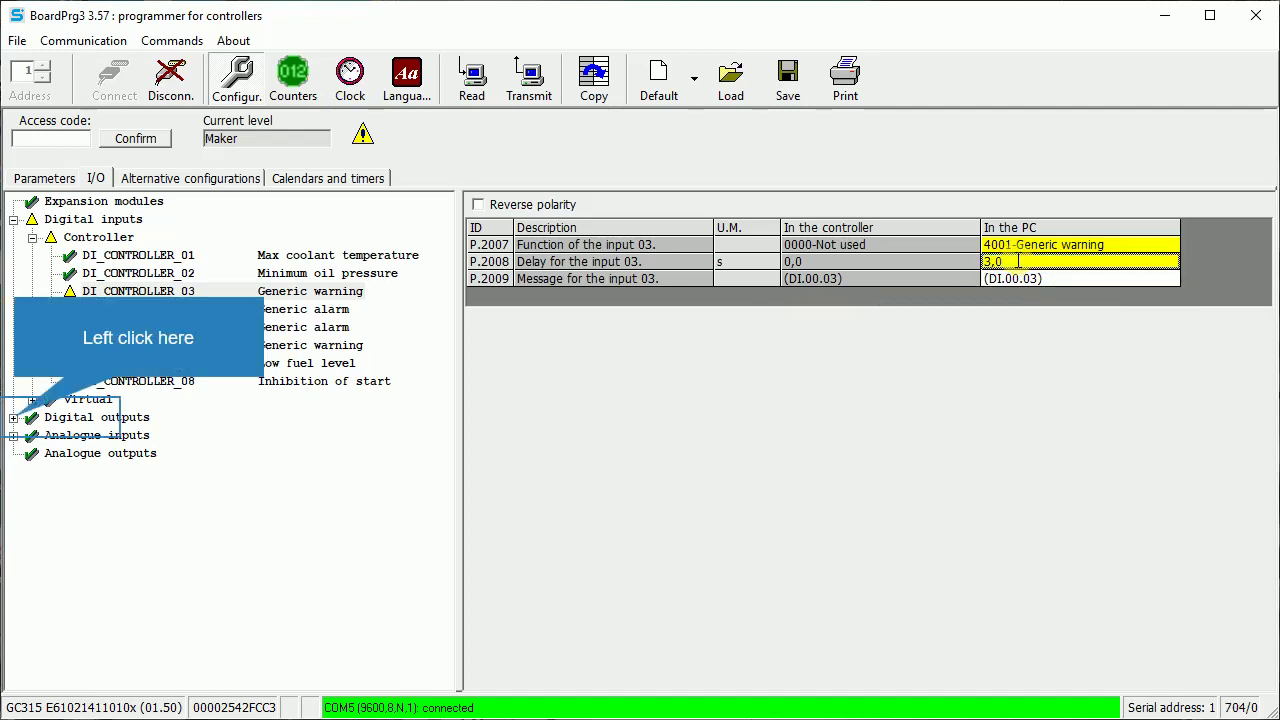
# Set the function of the controller's digital output DO_CONTROLLER_03 (P.3003) to 3061-Engine running.
pyautogui.click(14, 418)
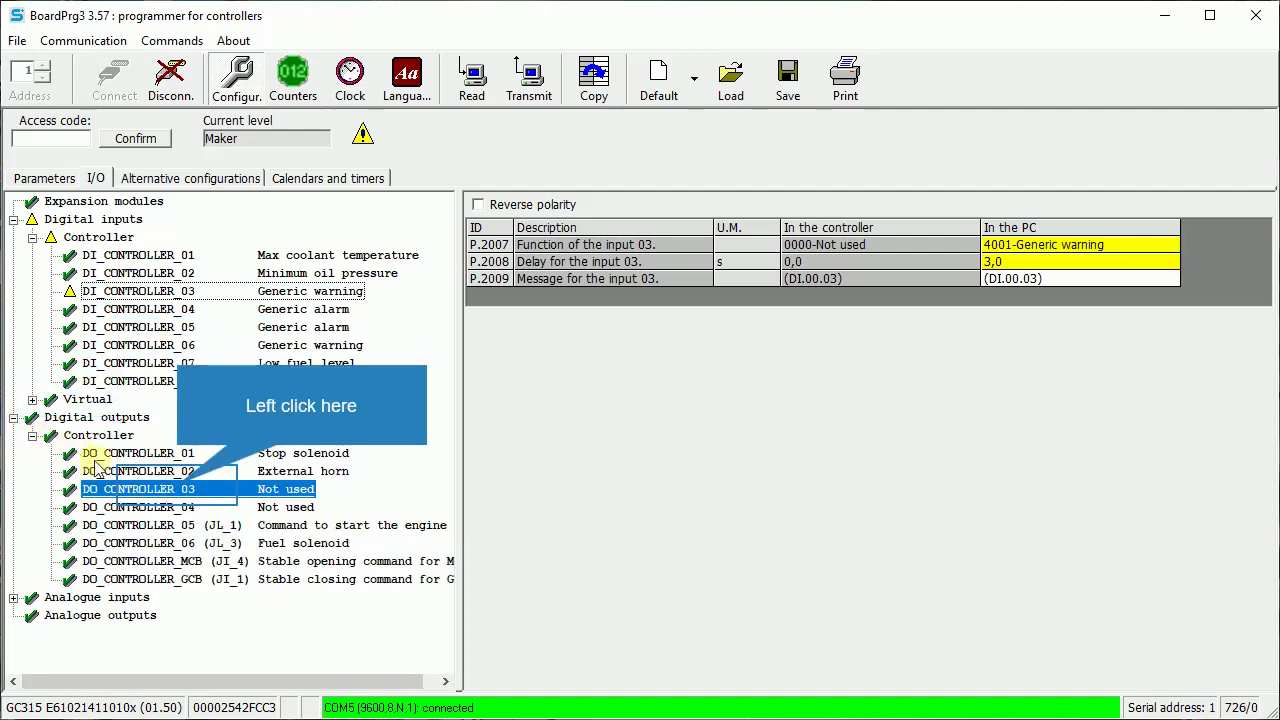
pyautogui.click(180, 490)
pyautogui.click(1075, 250)
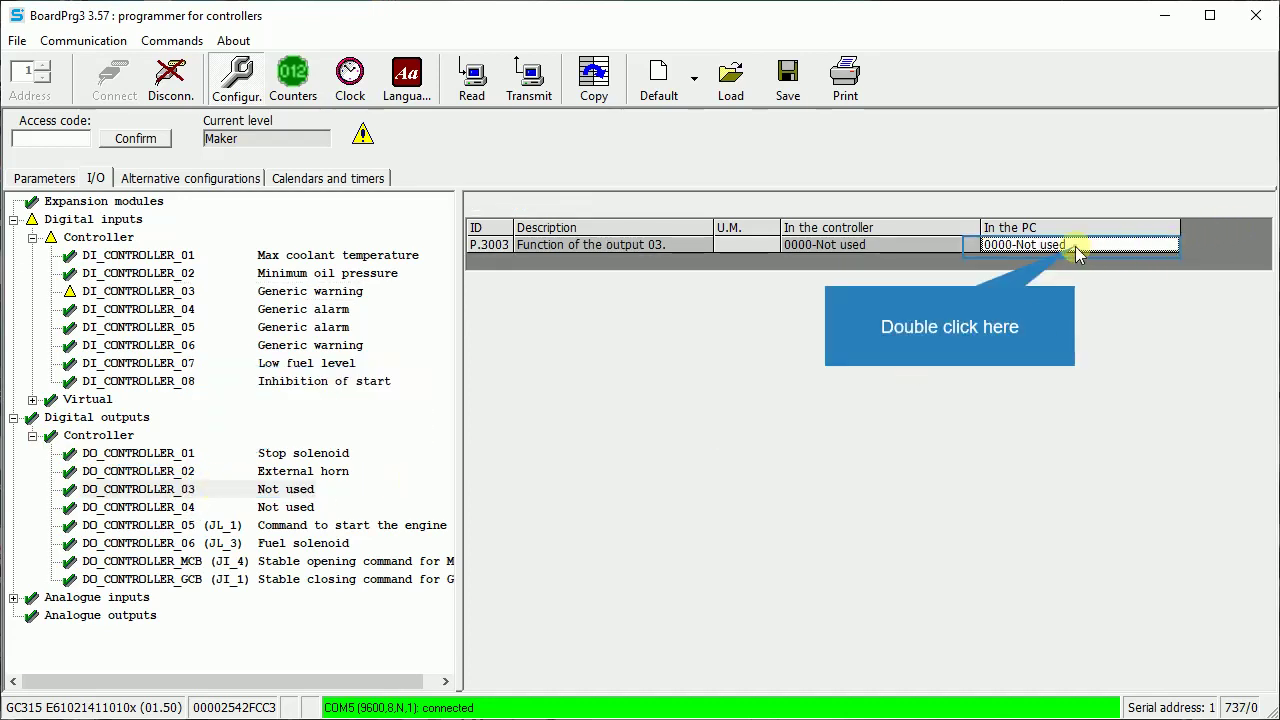
pyautogui.doubleClick(1075, 250)
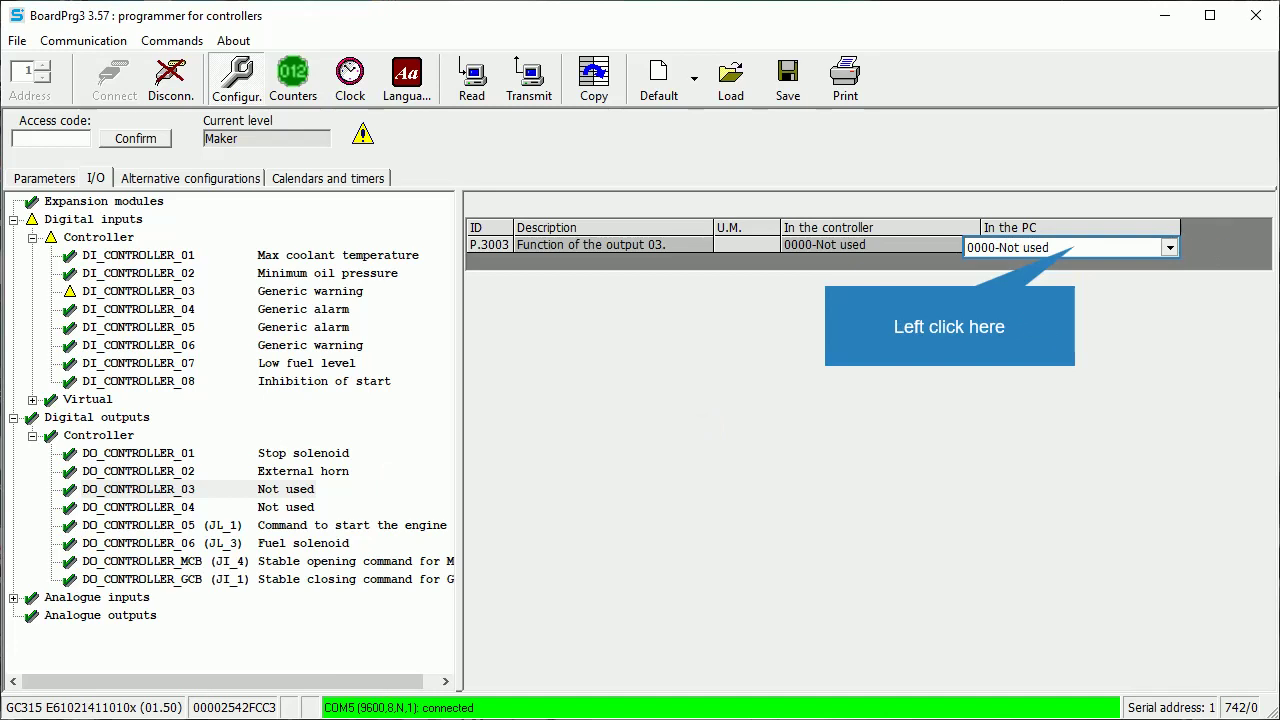
pyautogui.click(1070, 248)
pyautogui.scroll(-5, 1072, 276)
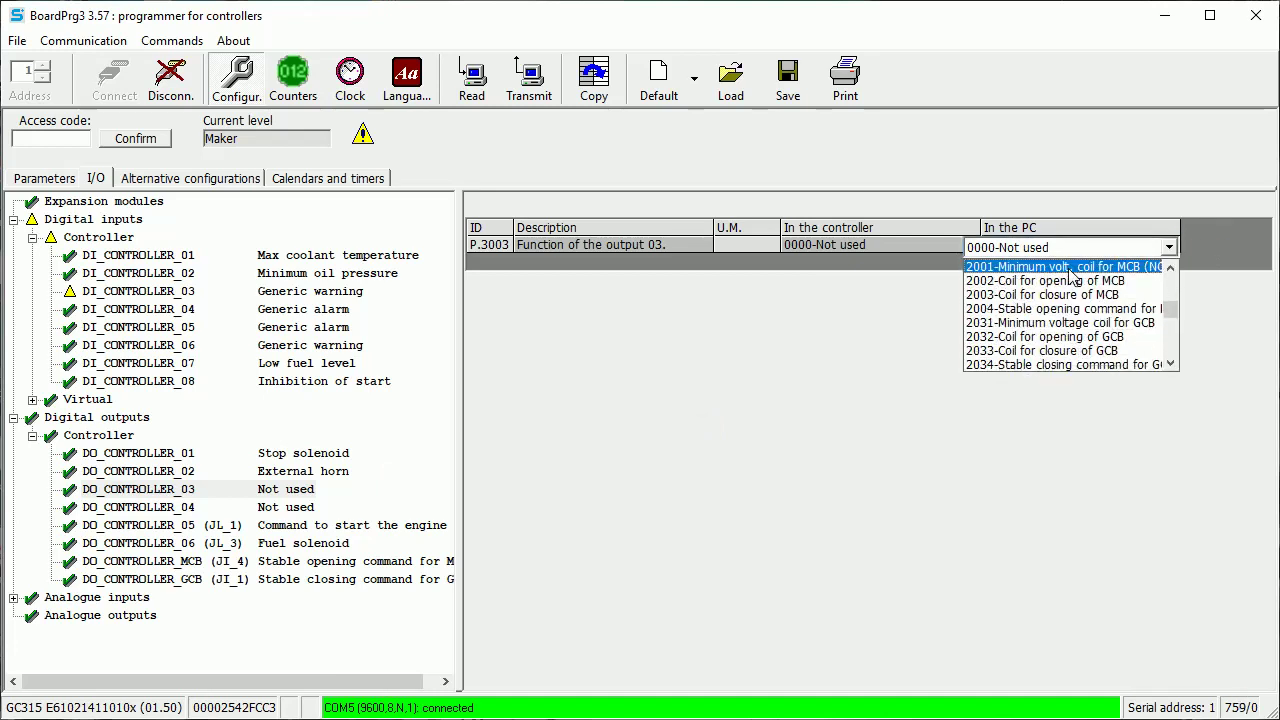
pyautogui.scroll(-5, 1072, 278)
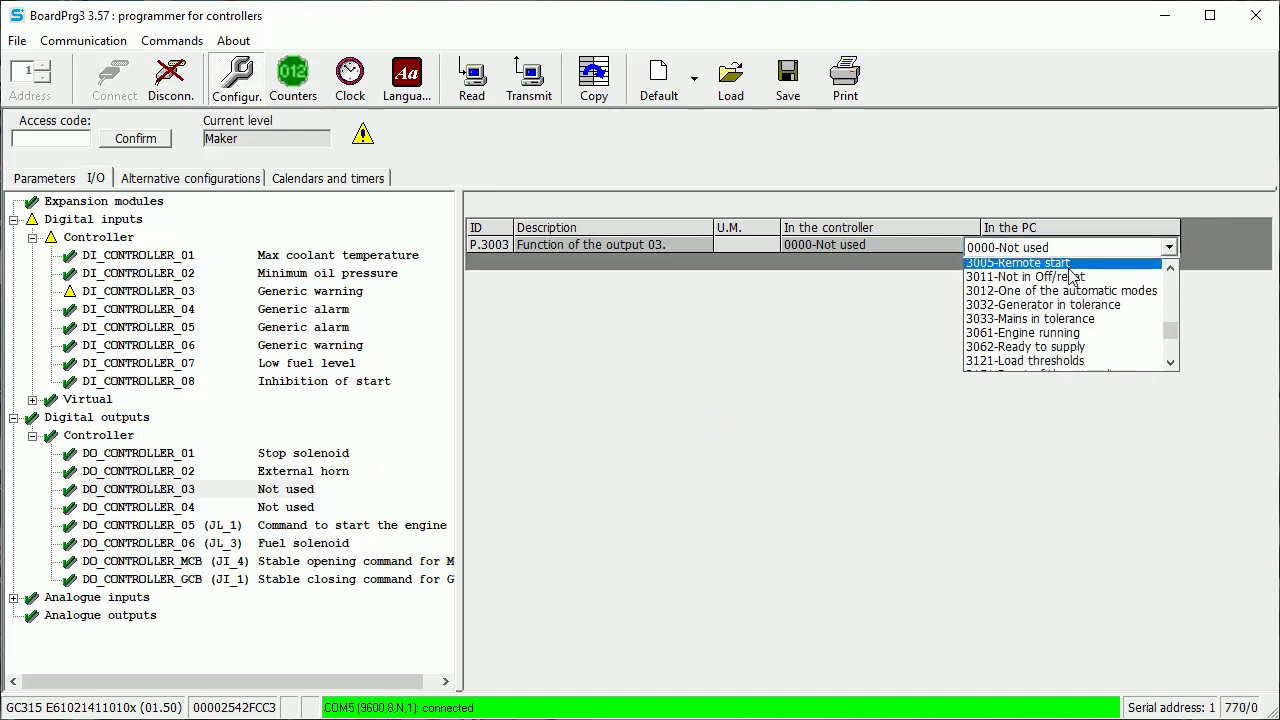
pyautogui.click(1073, 296)
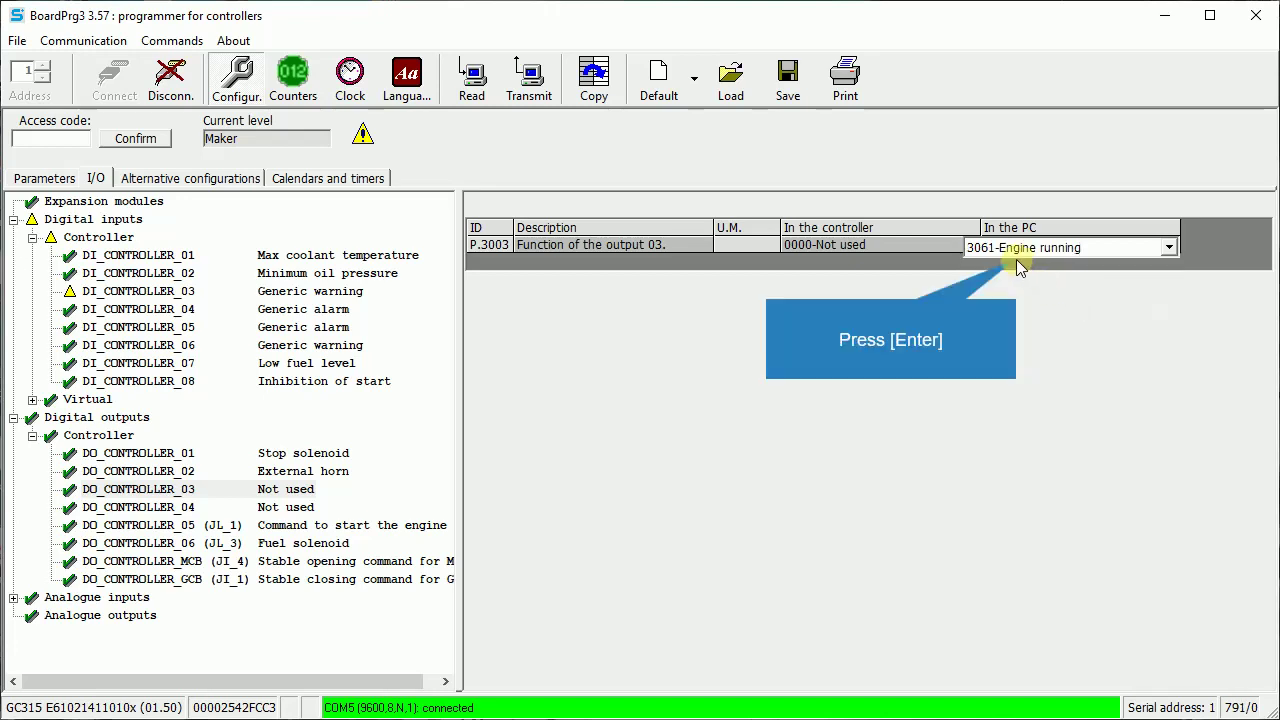
pyautogui.press('Return')
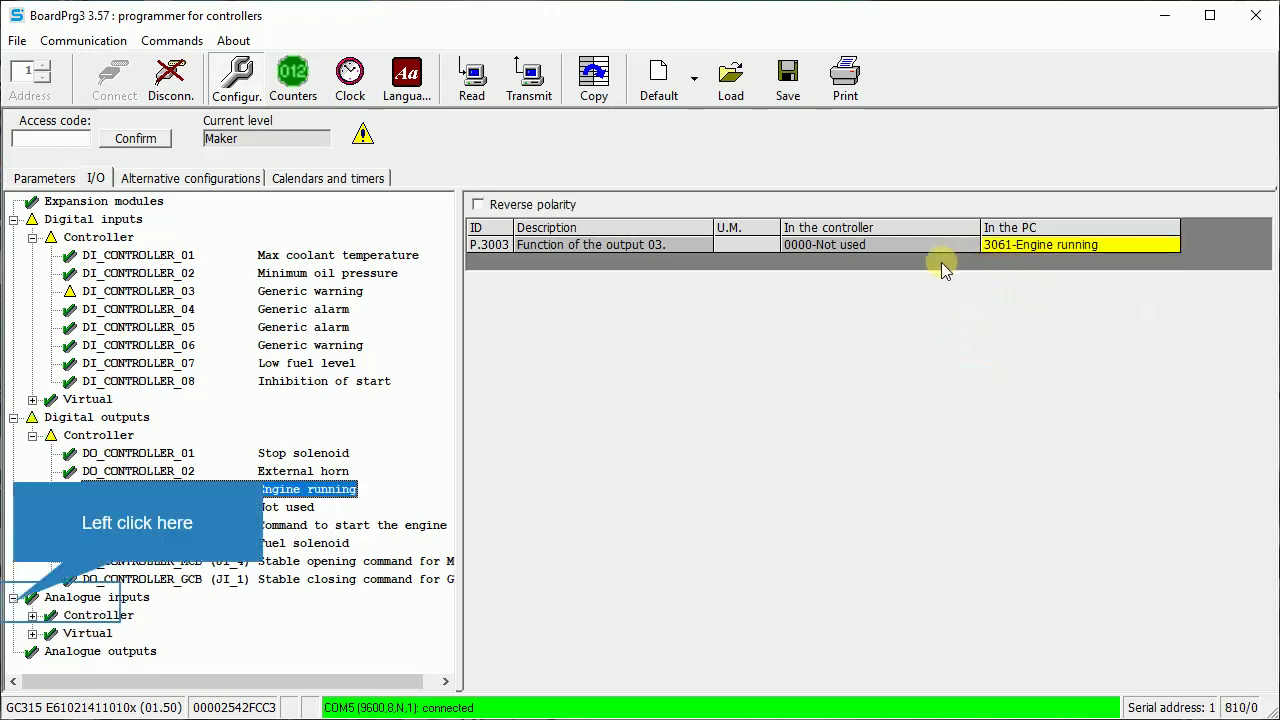
# Set the function of the controller's analogue input AI_CONTROLLER_OP (P.4017) to 1000-Oil pressure (VDO).
pyautogui.click(14, 601)
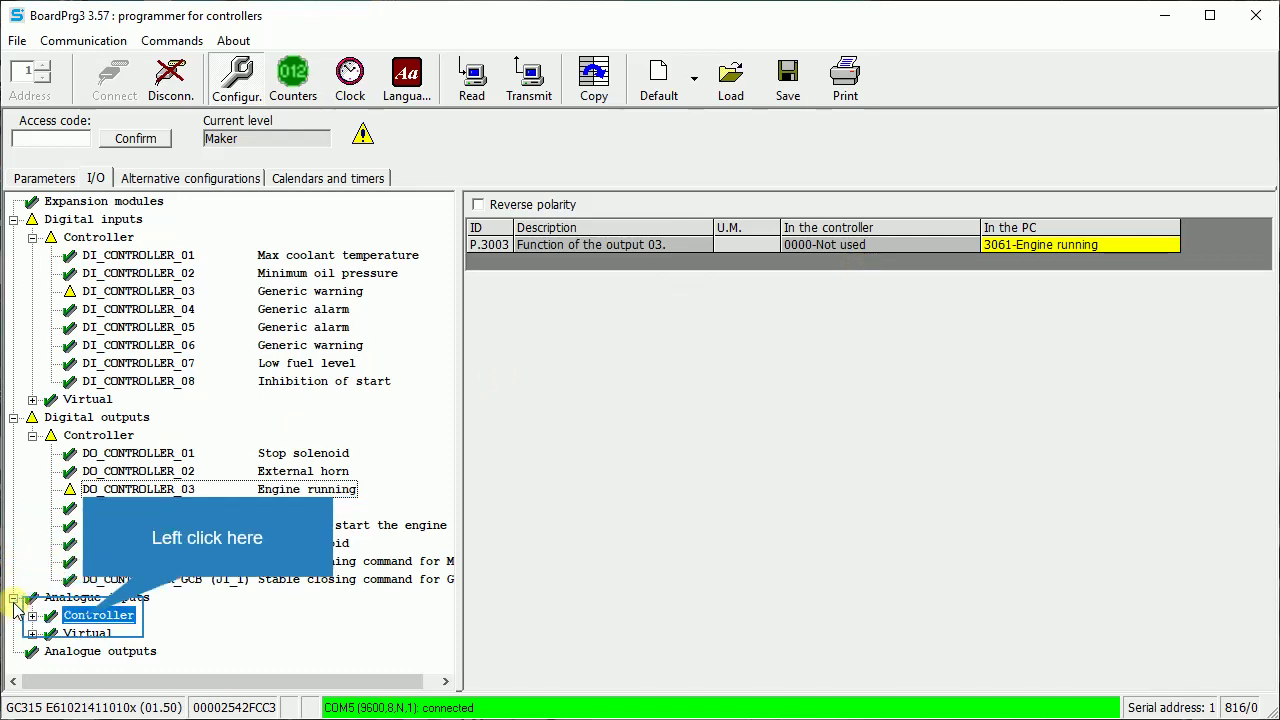
pyautogui.click(85, 617)
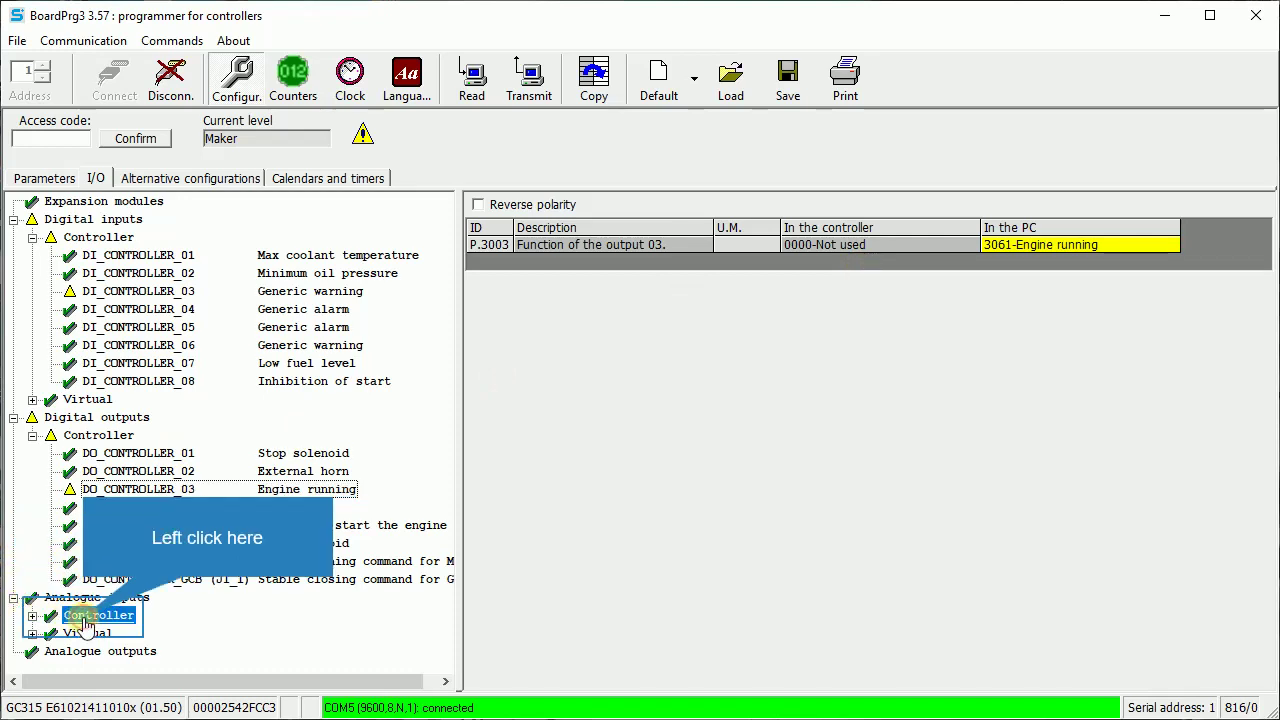
pyautogui.doubleClick(85, 617)
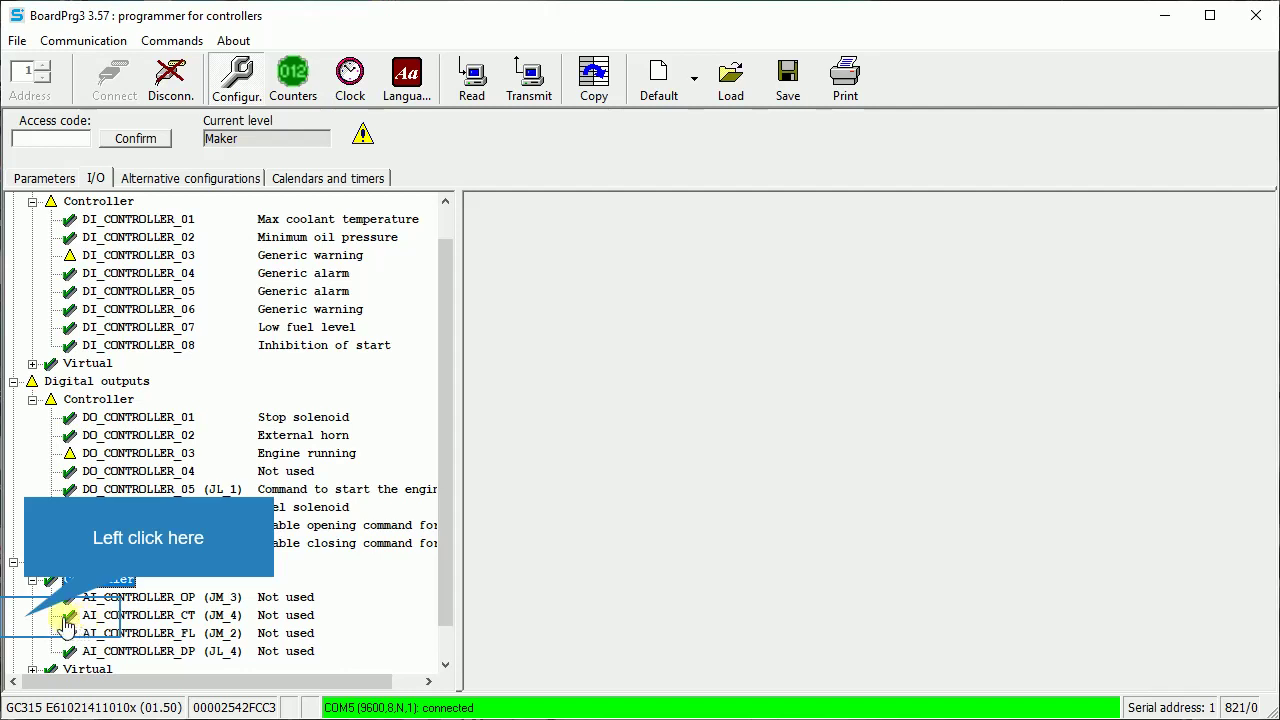
pyautogui.click(26, 622)
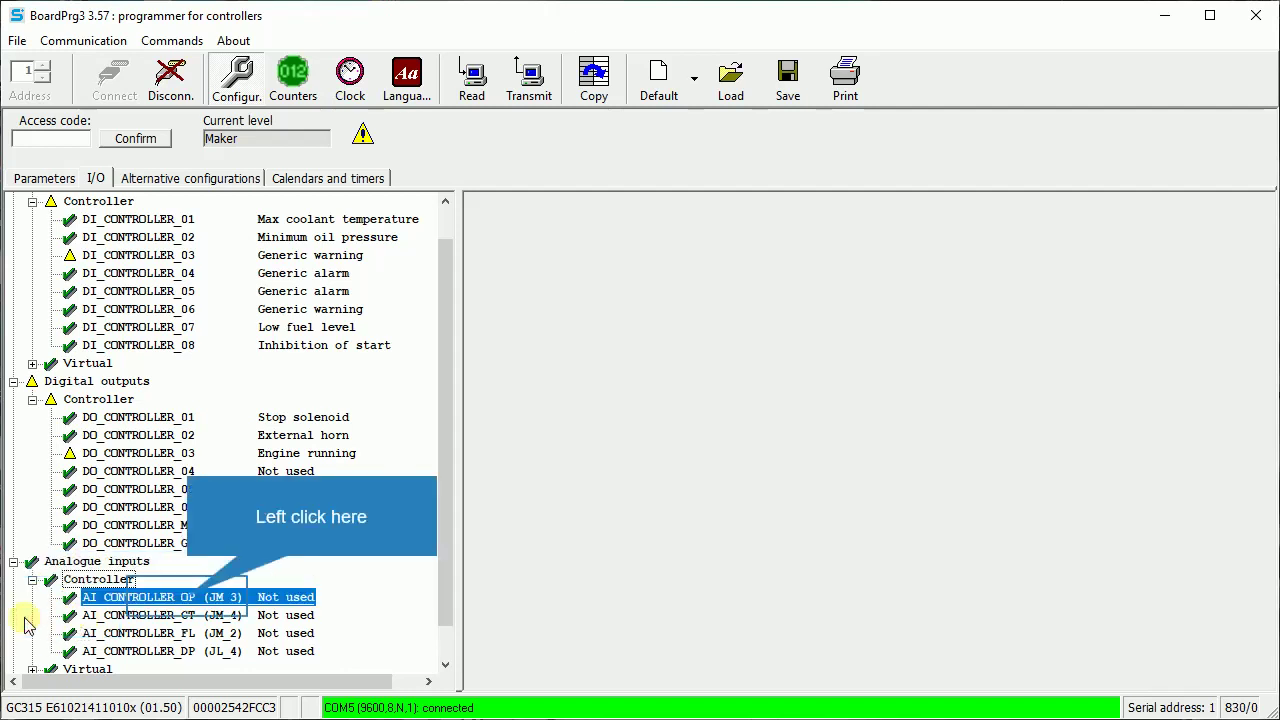
pyautogui.click(189, 600)
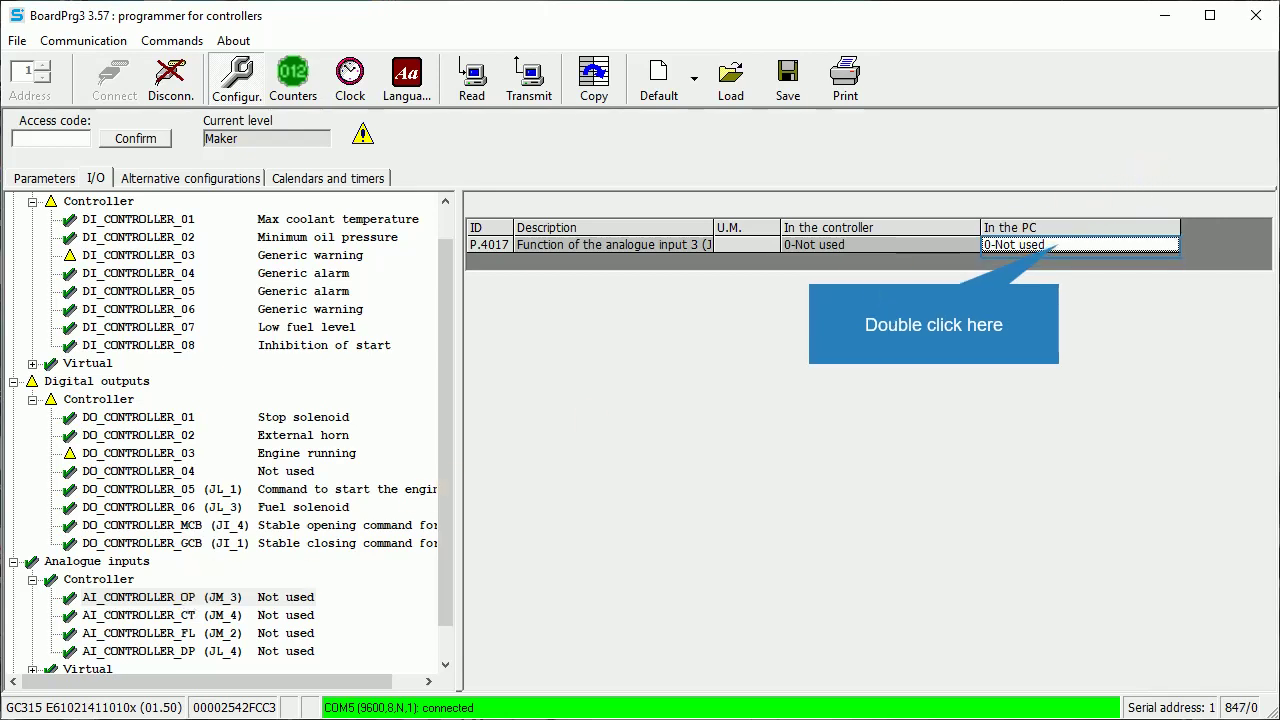
pyautogui.doubleClick(1030, 245)
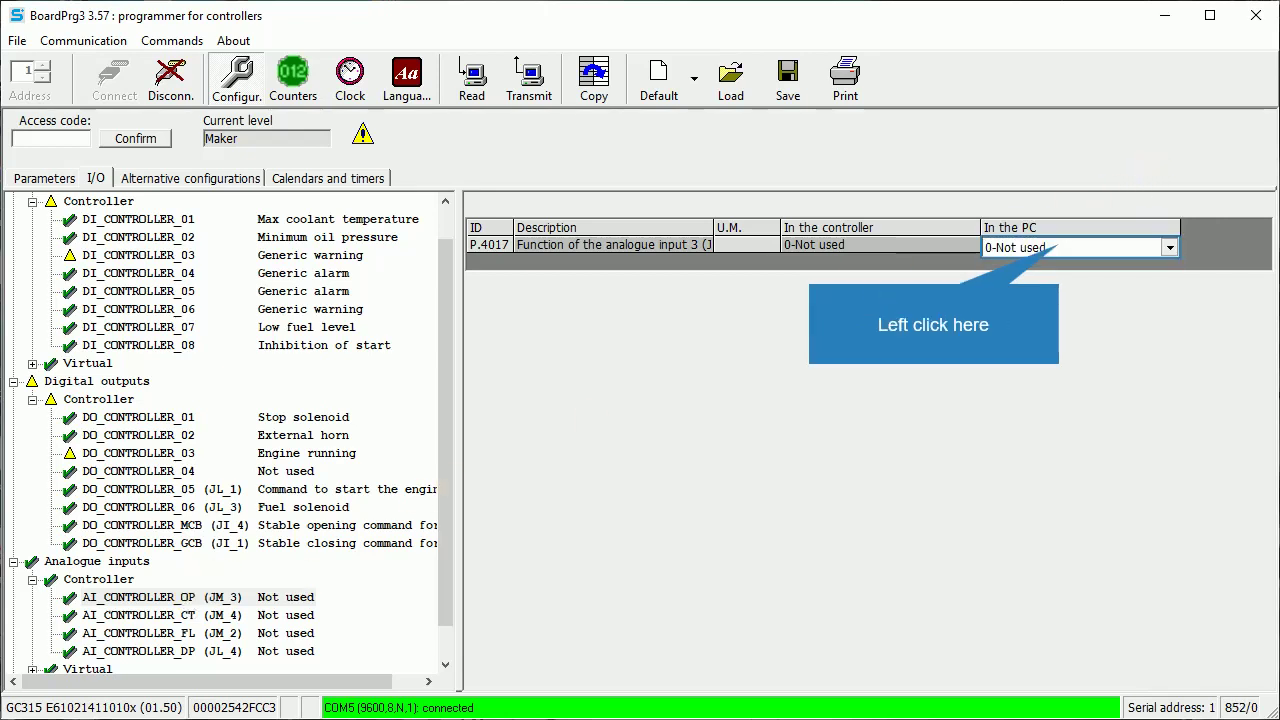
pyautogui.click(1062, 252)
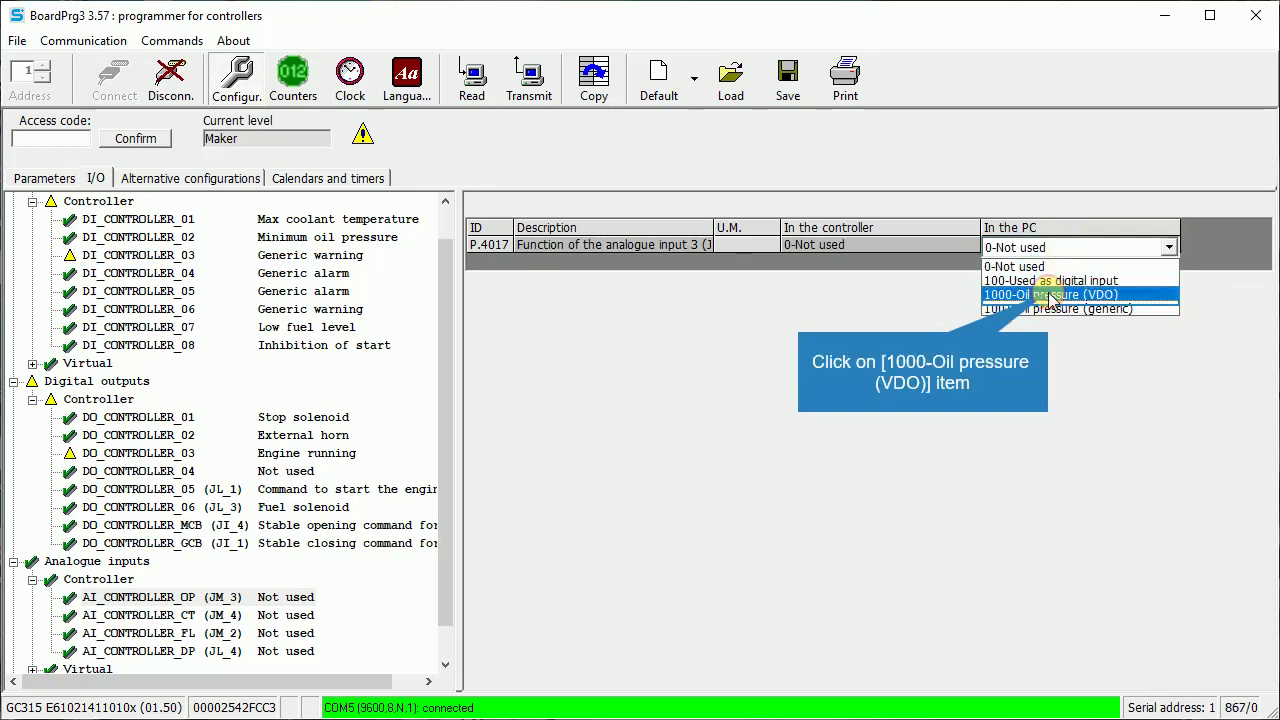
pyautogui.click(1051, 296)
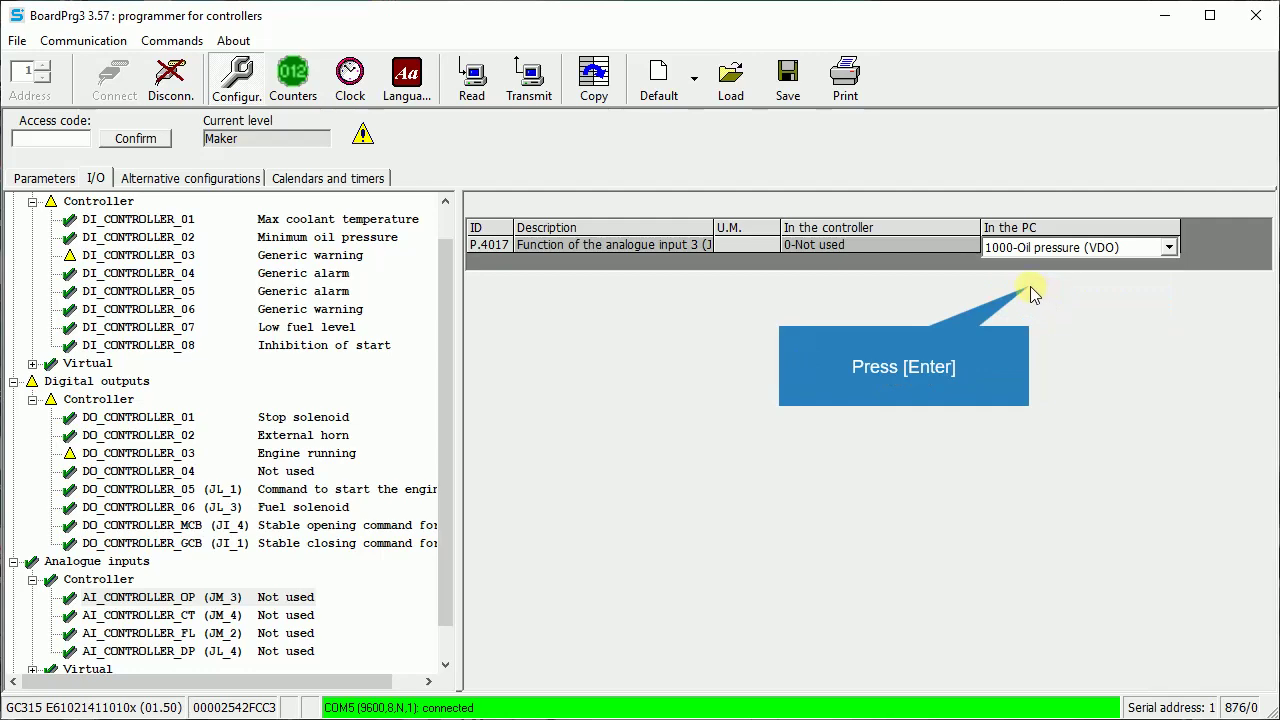
pyautogui.press('Return')
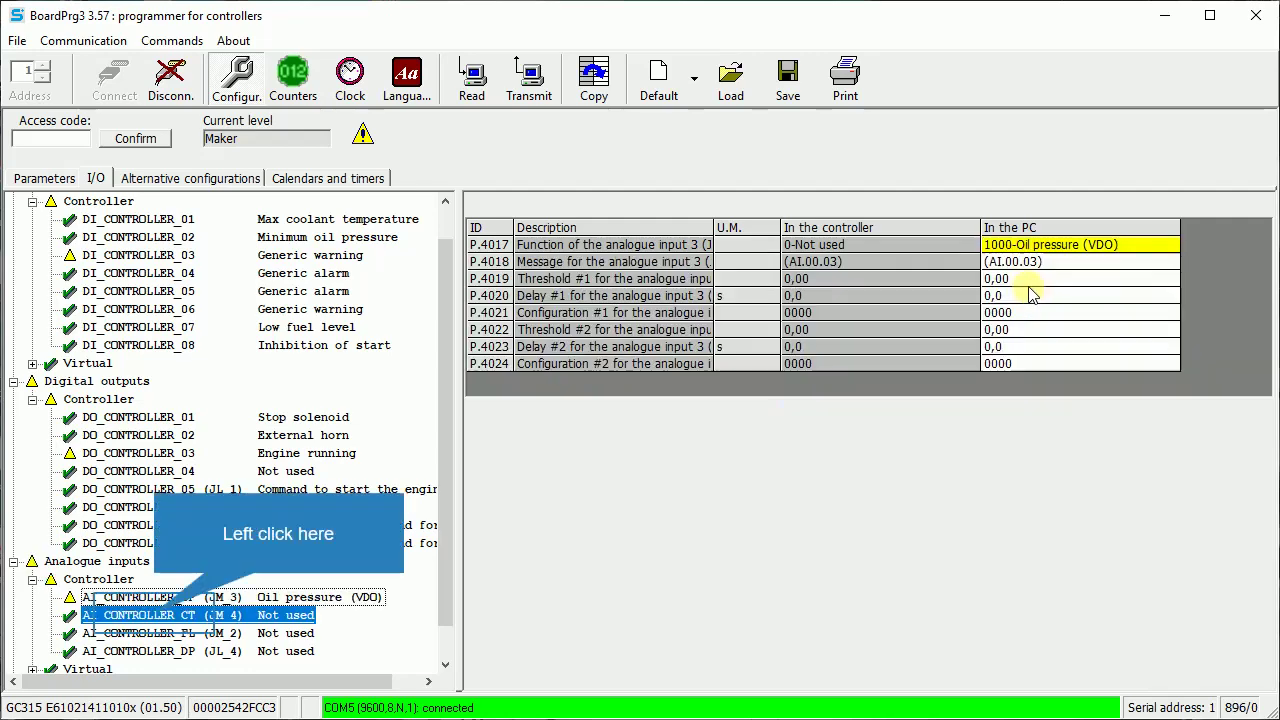
# Set the function of analogue input AI_CONTROLLER_CT (P.4025) to 1111-Coolant temperature (generic).
pyautogui.click(157, 619)
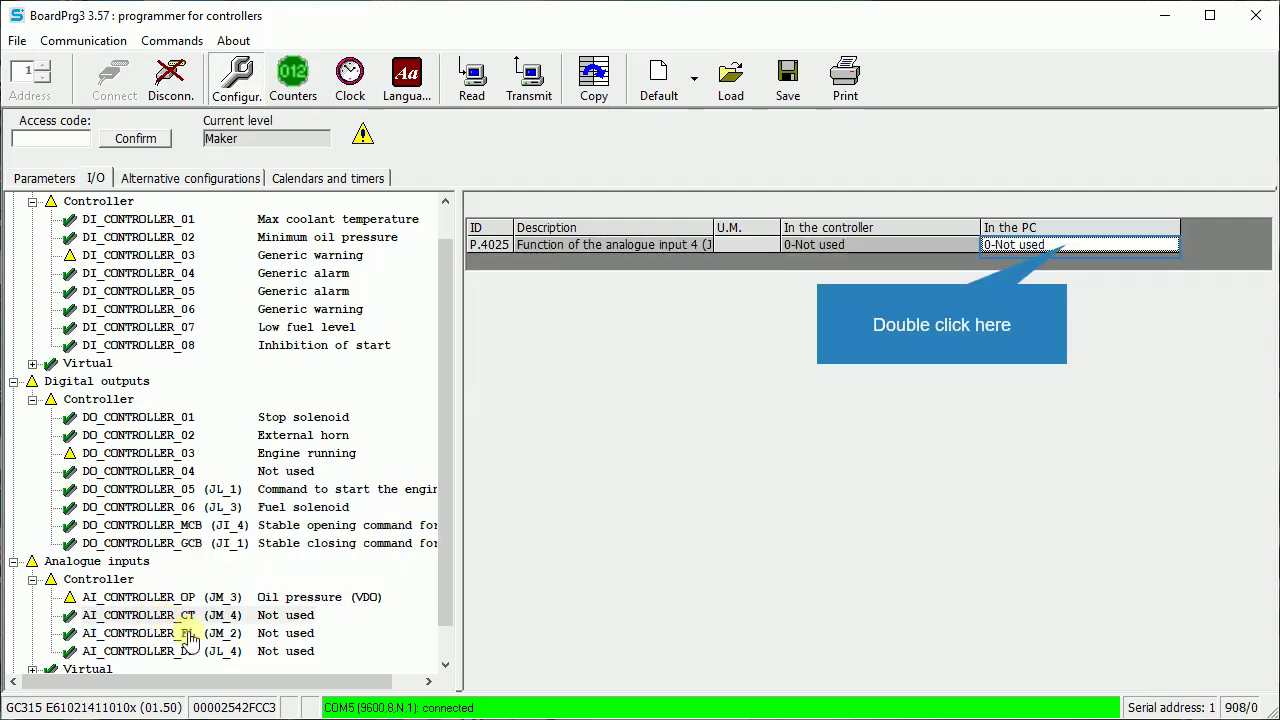
pyautogui.doubleClick(1069, 250)
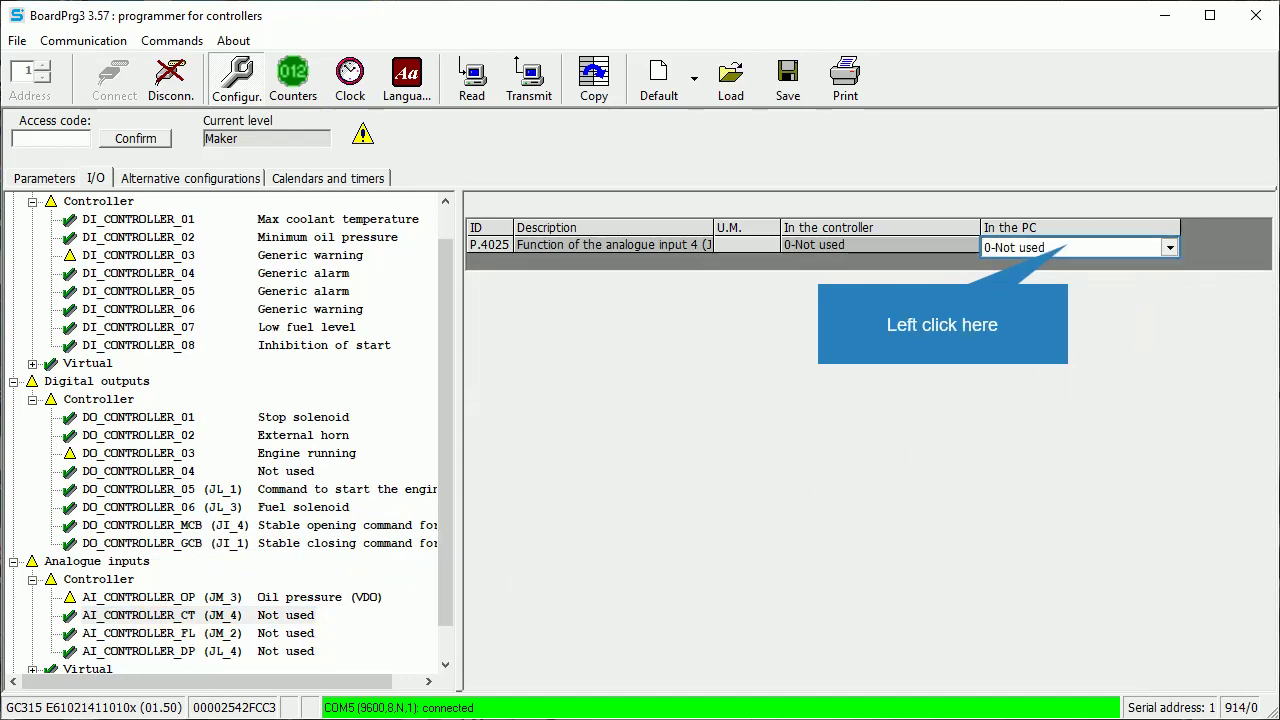
pyautogui.click(1069, 247)
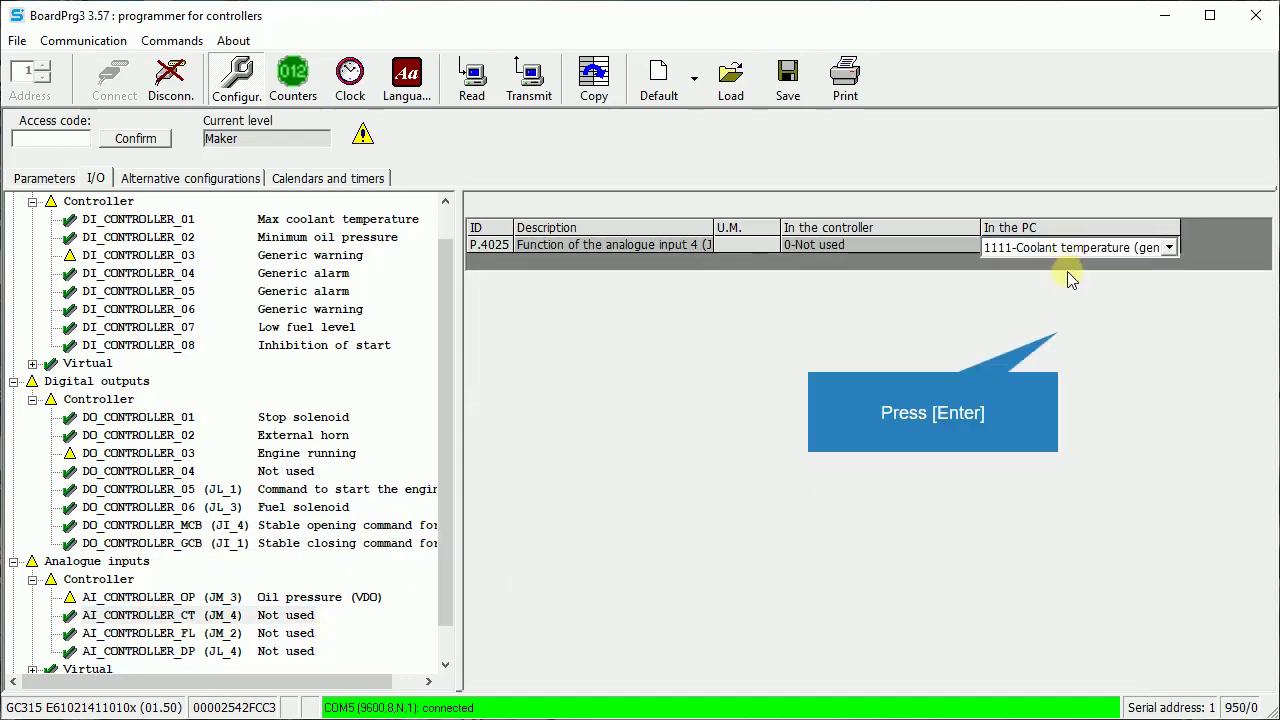
pyautogui.press('Return')
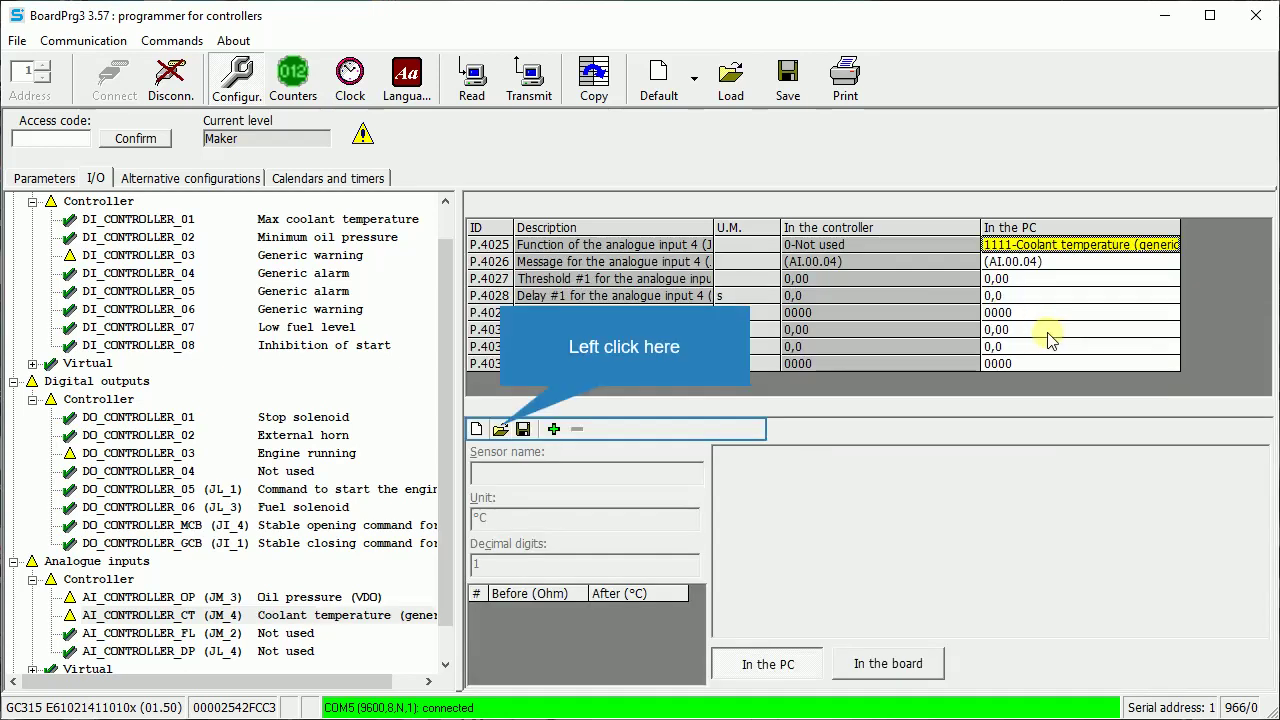
# Load the sensor curve file VDO_temp_92-027-006_(standard_150).sns for the coolant temperature input.
pyautogui.click(500, 429)
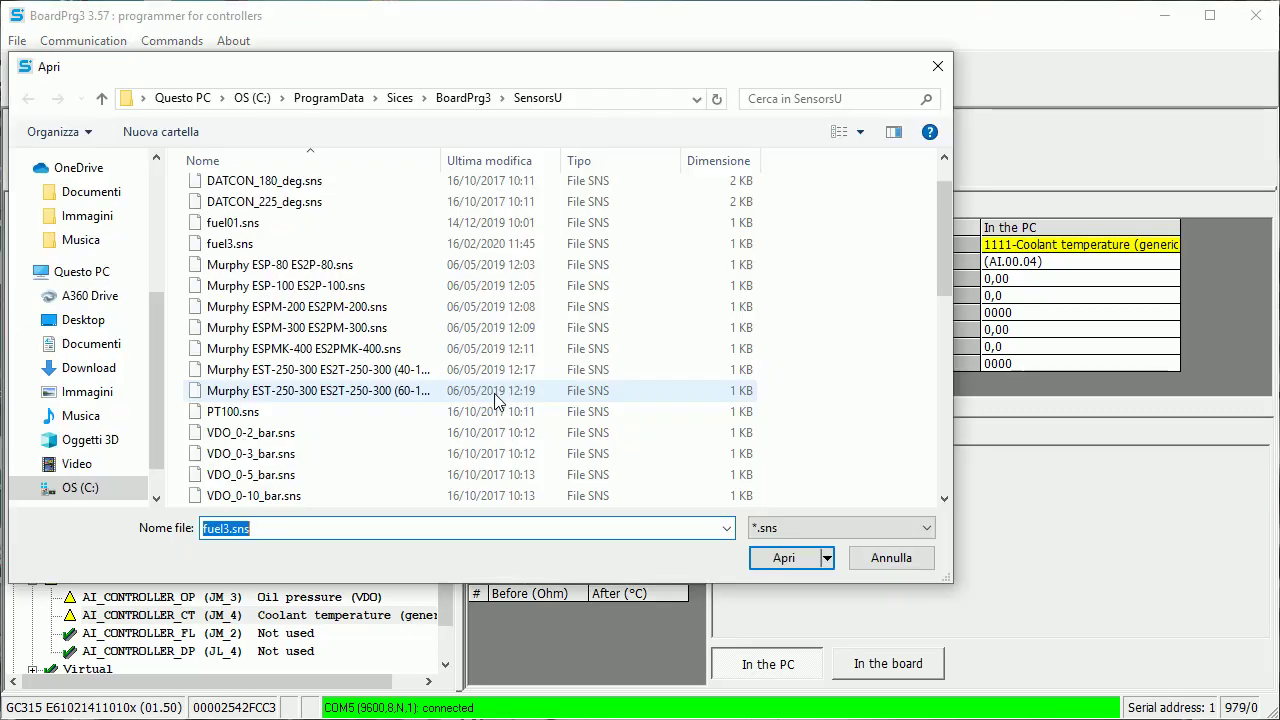
pyautogui.scroll(-4, 500, 400)
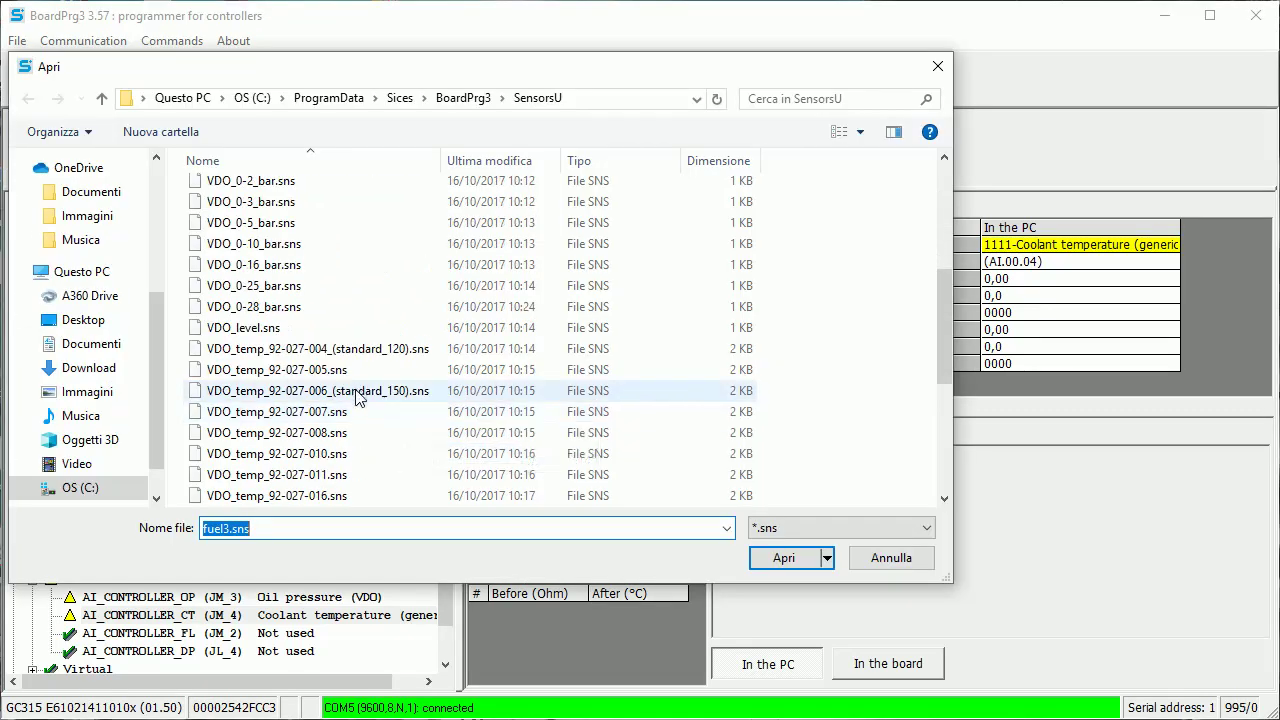
pyautogui.click(358, 393)
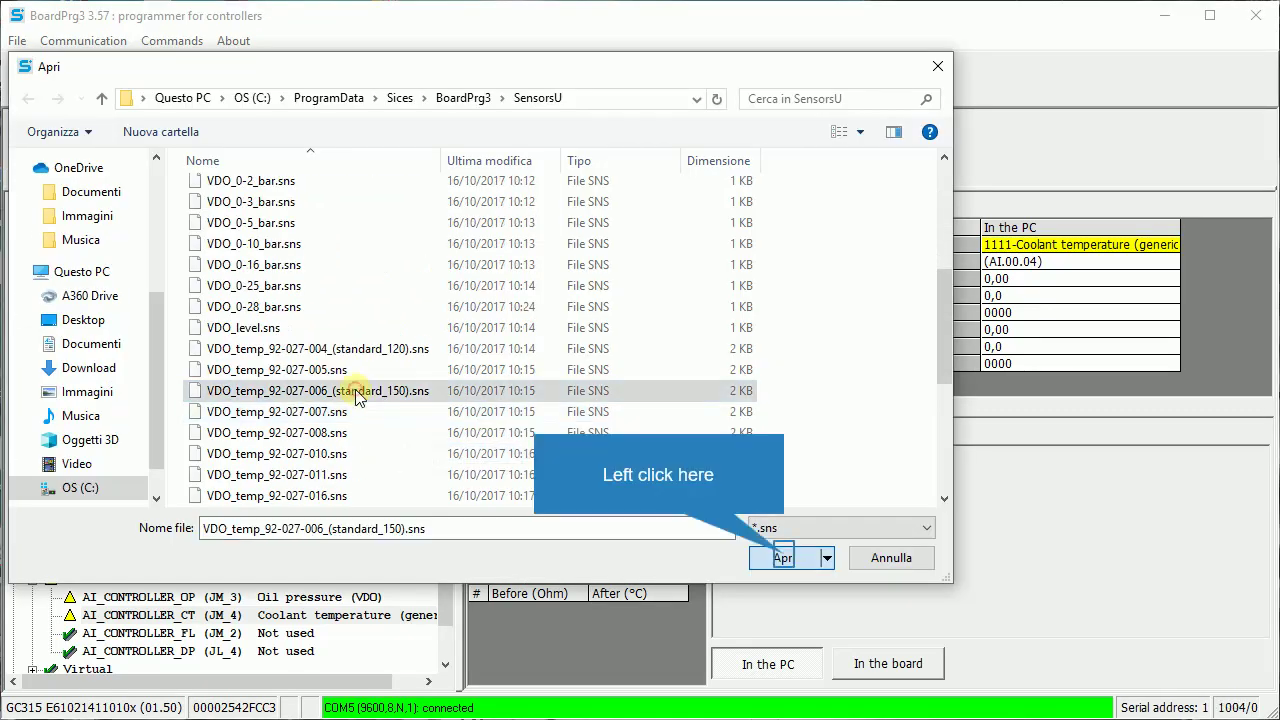
pyautogui.click(783, 558)
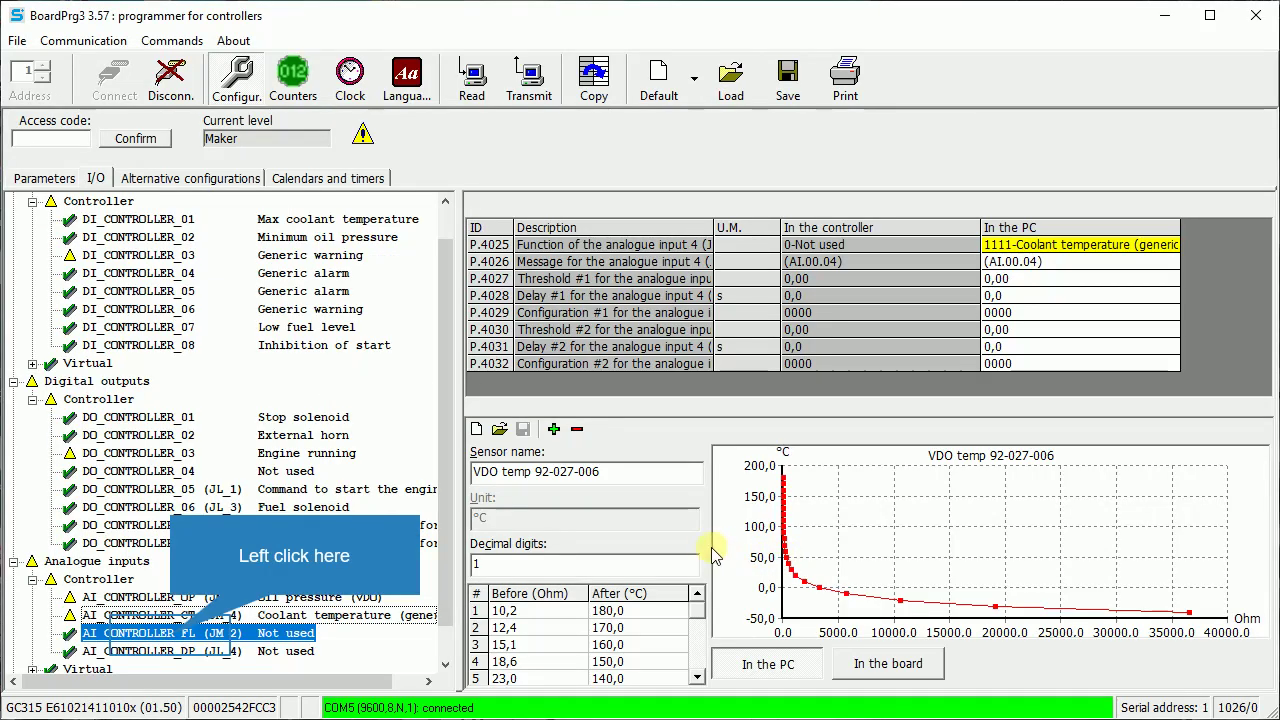
# Set the function of analogue input AI_CONTROLLER_FL (P.4033) to 1221-Fuel level (generic).
pyautogui.click(172, 638)
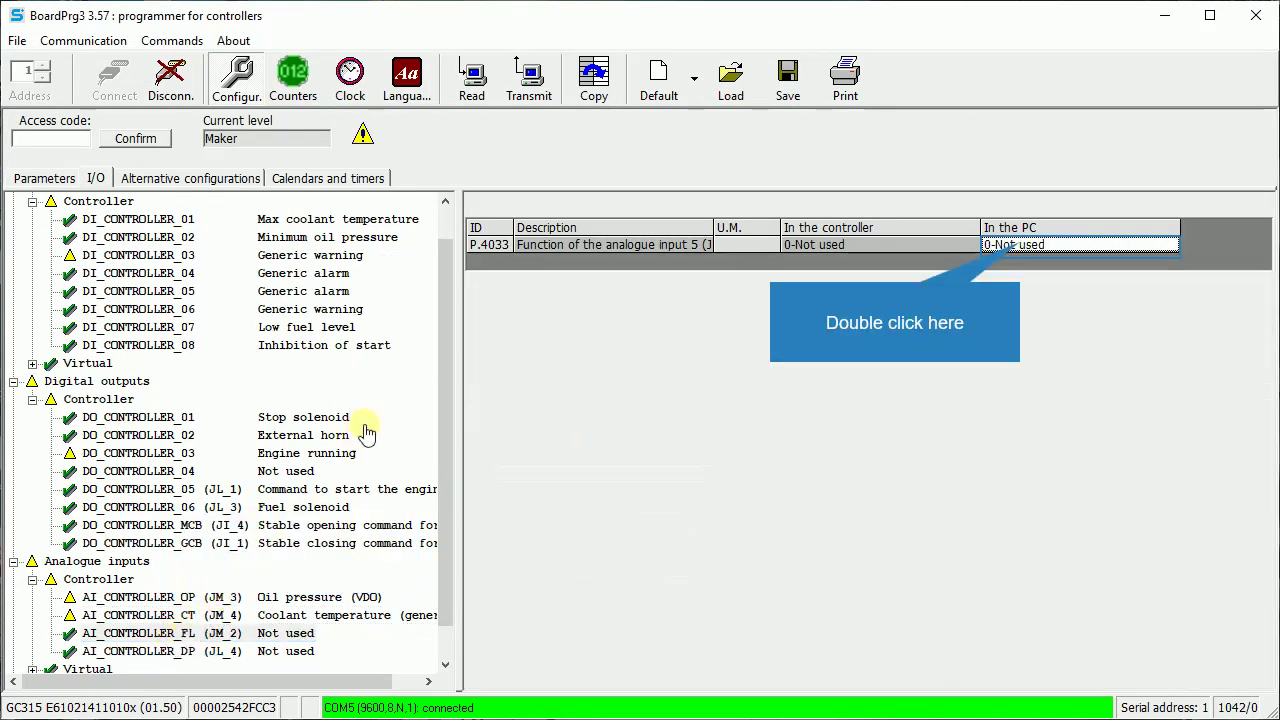
pyautogui.doubleClick(1022, 248)
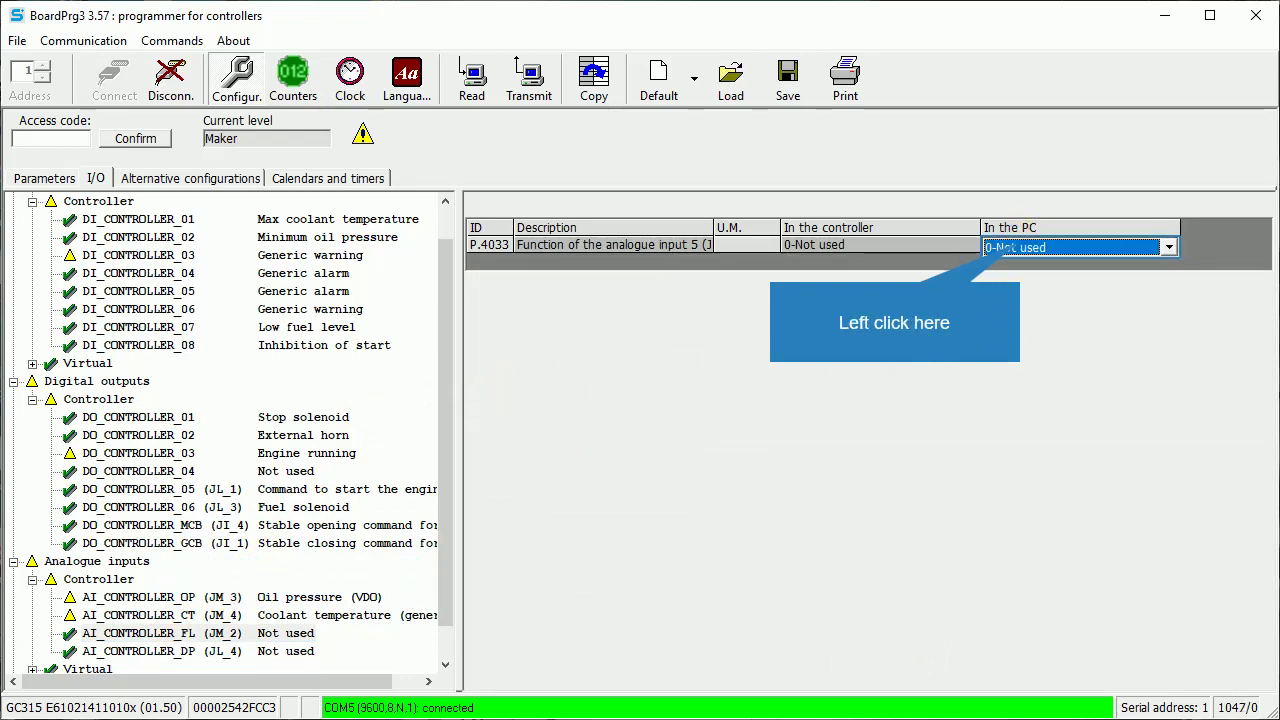
pyautogui.click(1003, 247)
pyautogui.click(1043, 352)
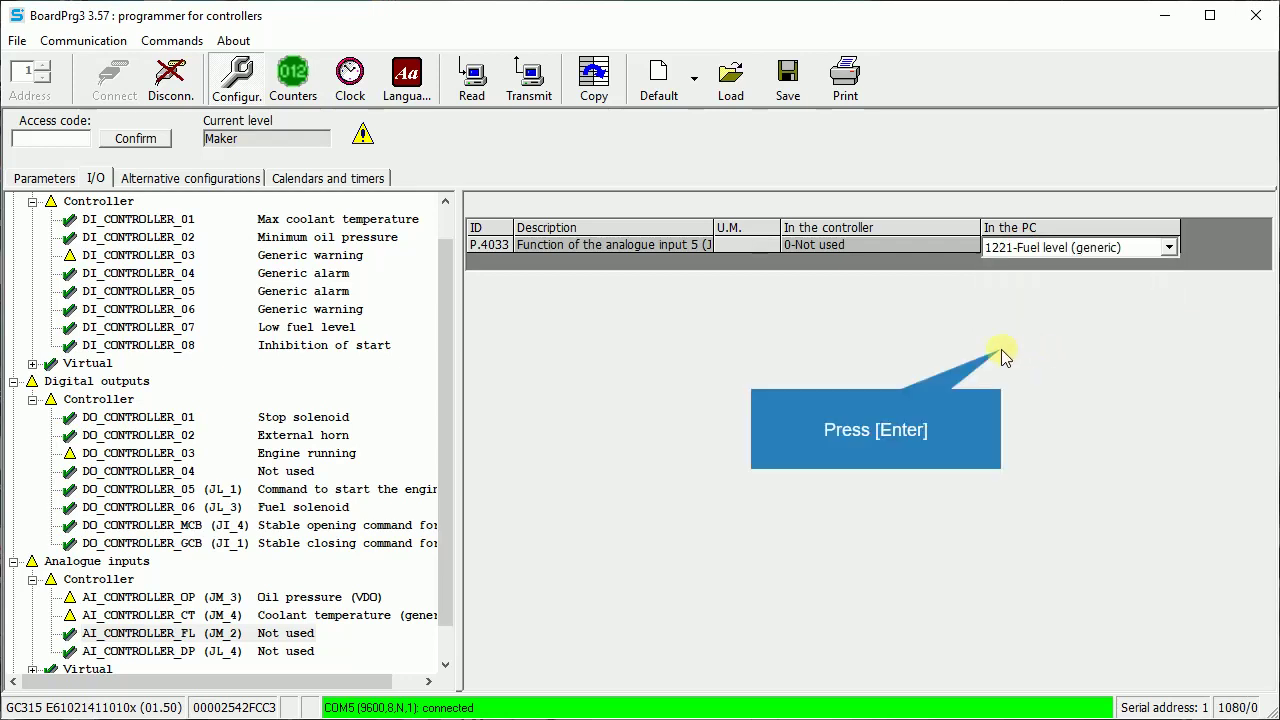
pyautogui.press('Return')
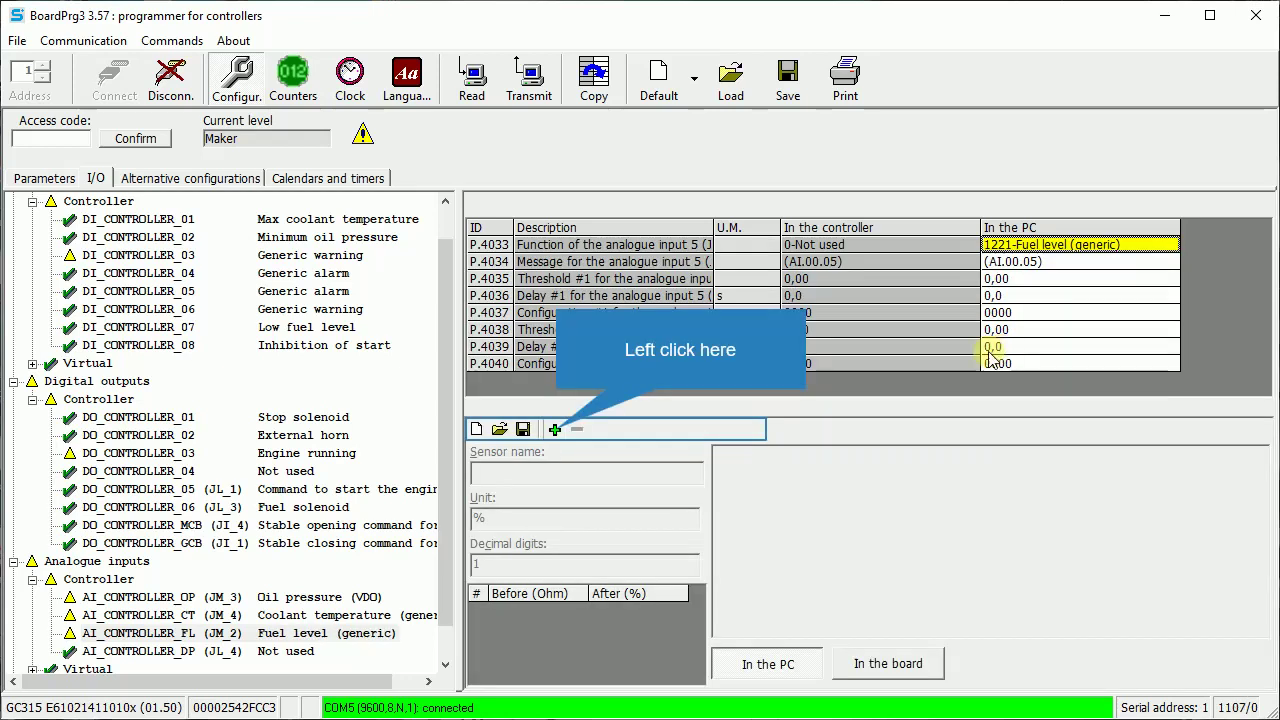
# Add a first point to the fuel level sensor's curve and enter fuel02 as the sensor name.
pyautogui.click(555, 430)
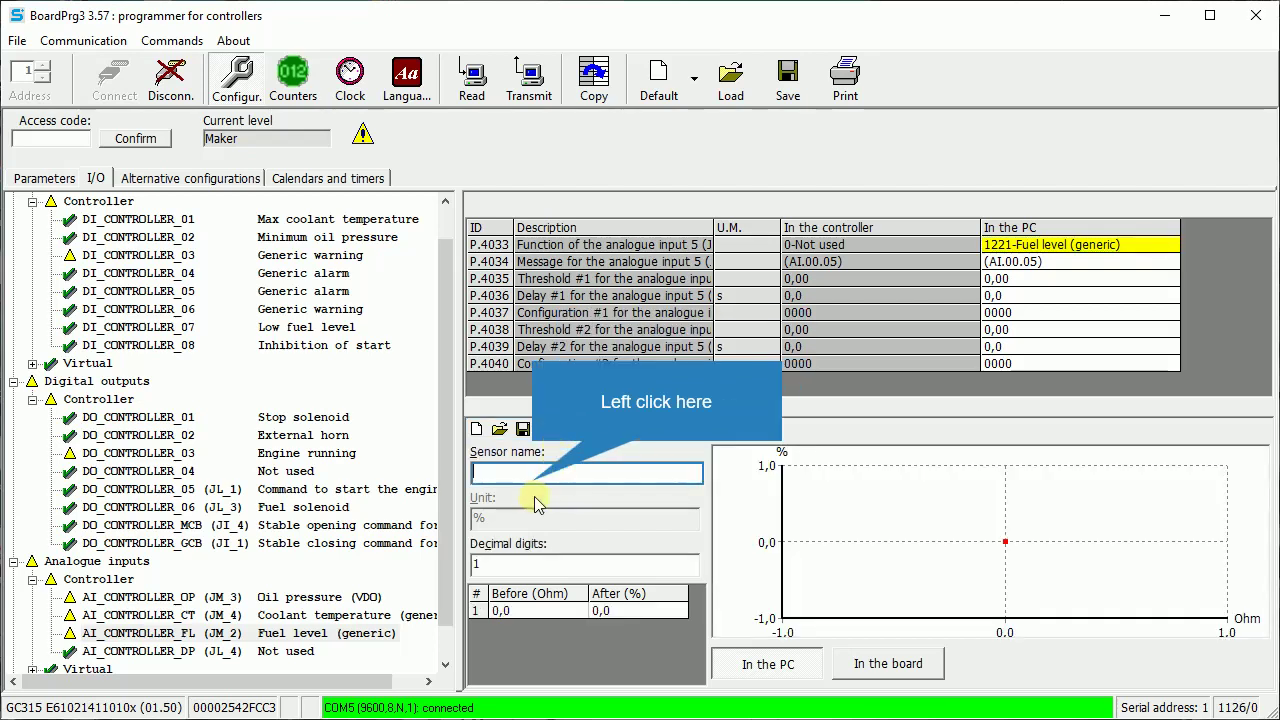
pyautogui.click(534, 481)
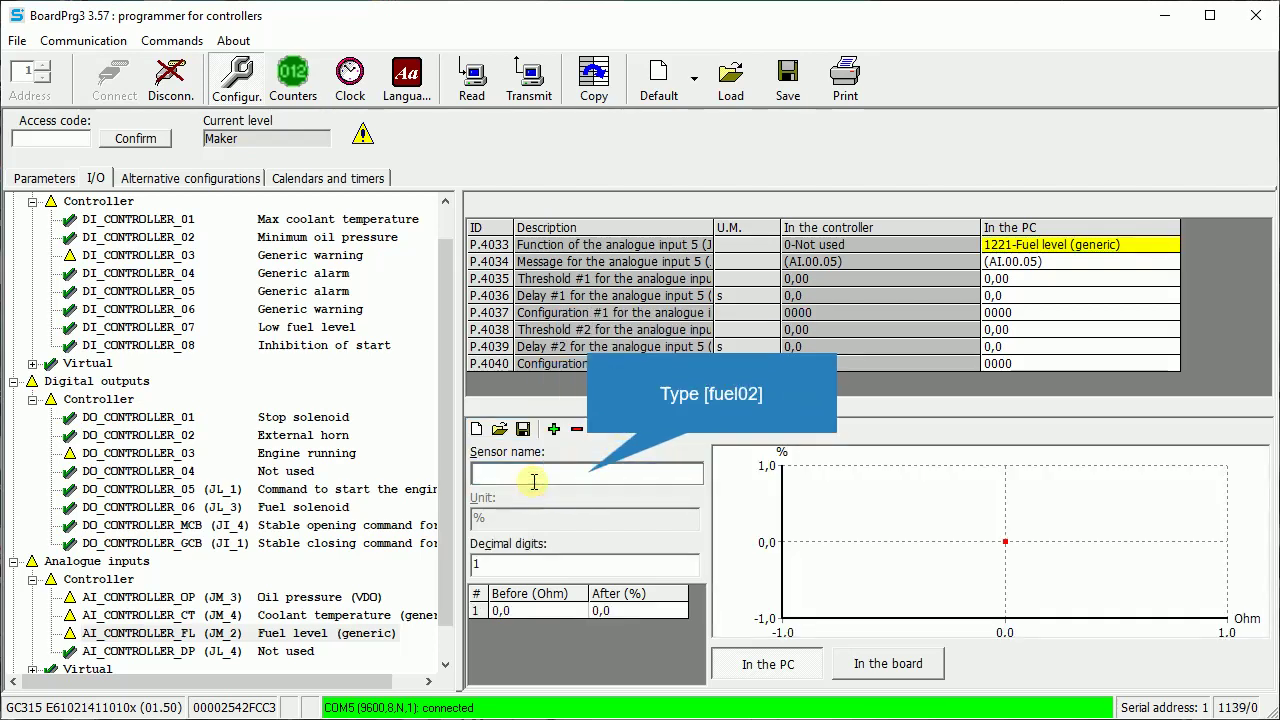
pyautogui.write('fuel02')
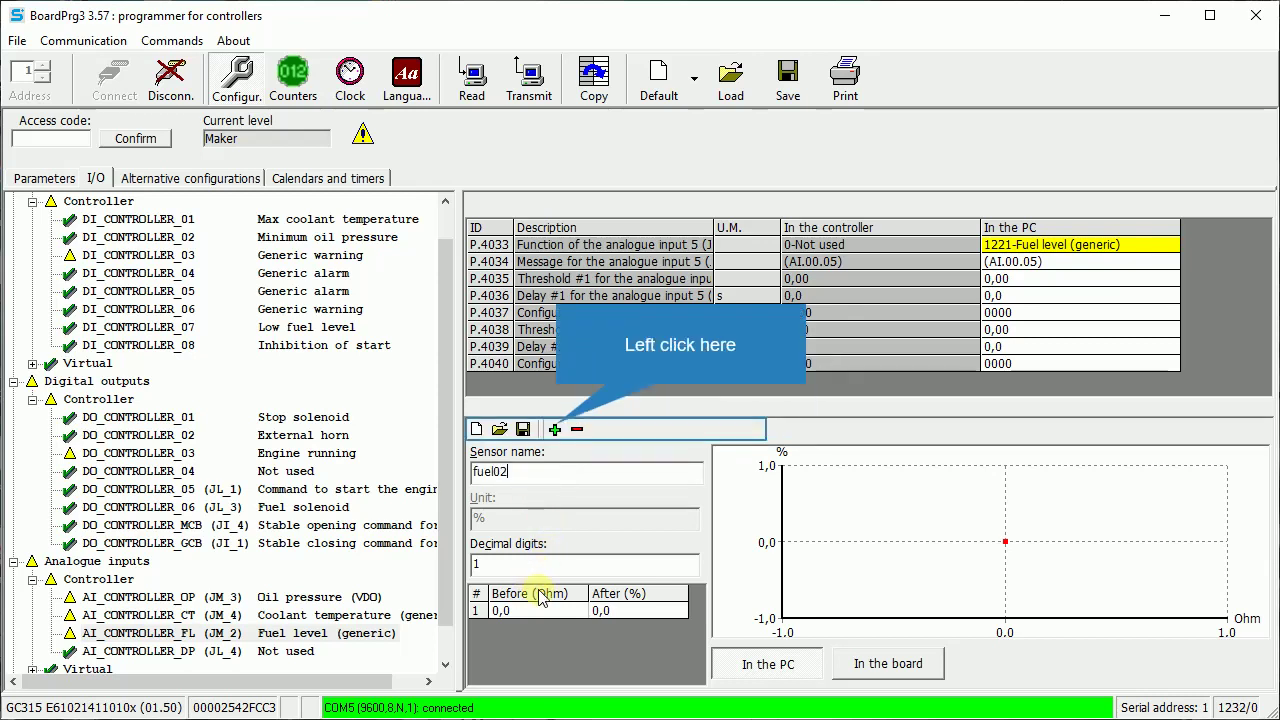
# Add a second point to the fuel level sensor's curve with 400 Ohm before and 100 % after conversion.
pyautogui.click(555, 429)
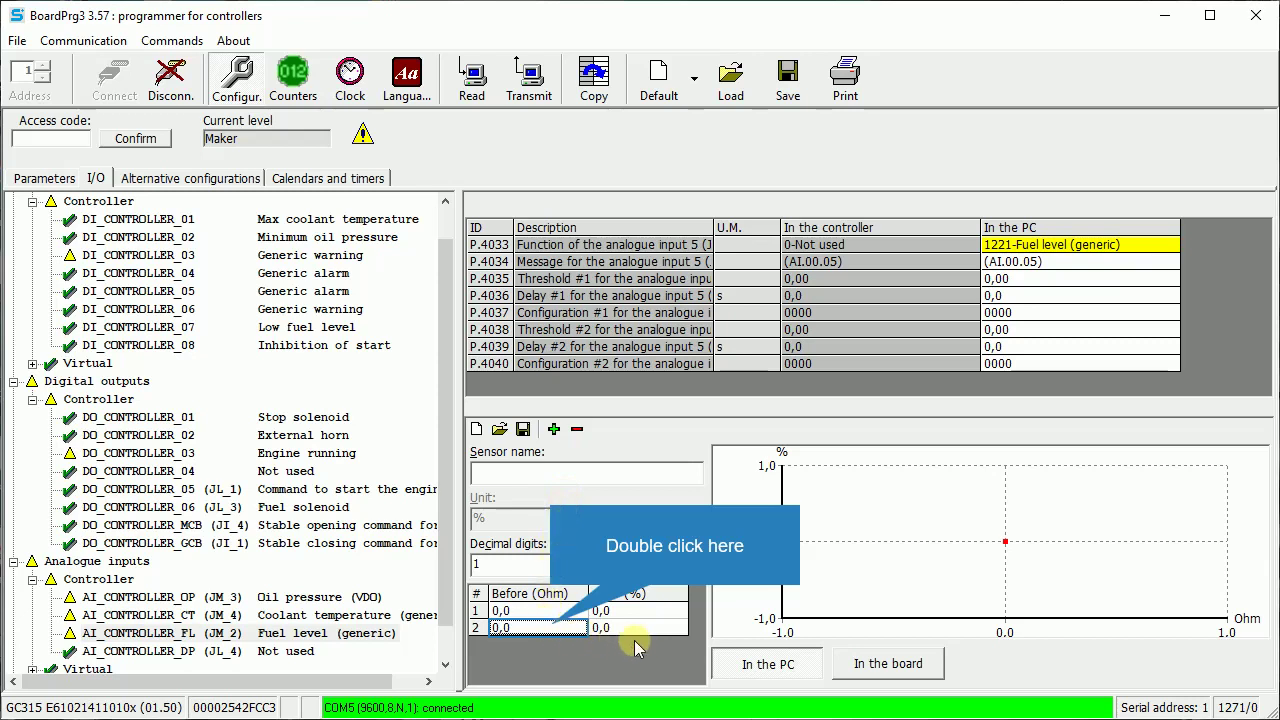
pyautogui.doubleClick(551, 626)
pyautogui.write('40')
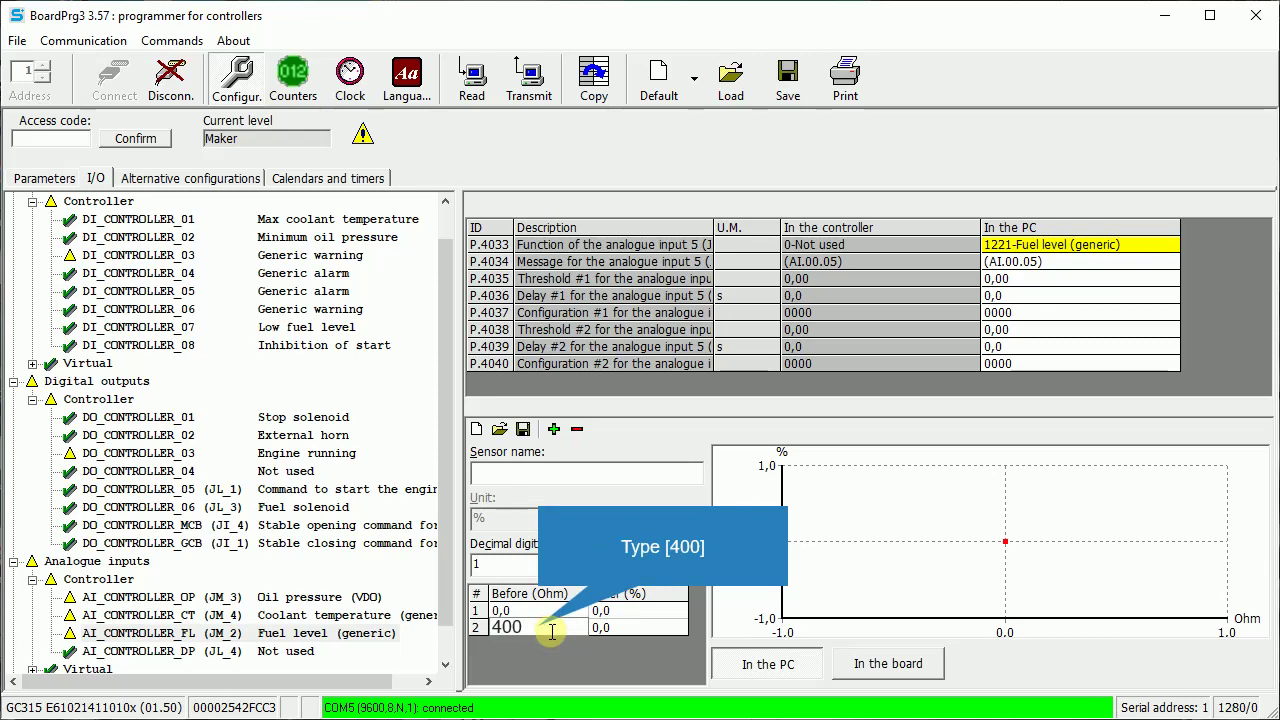
pyautogui.press('Return')
pyautogui.click(620, 627)
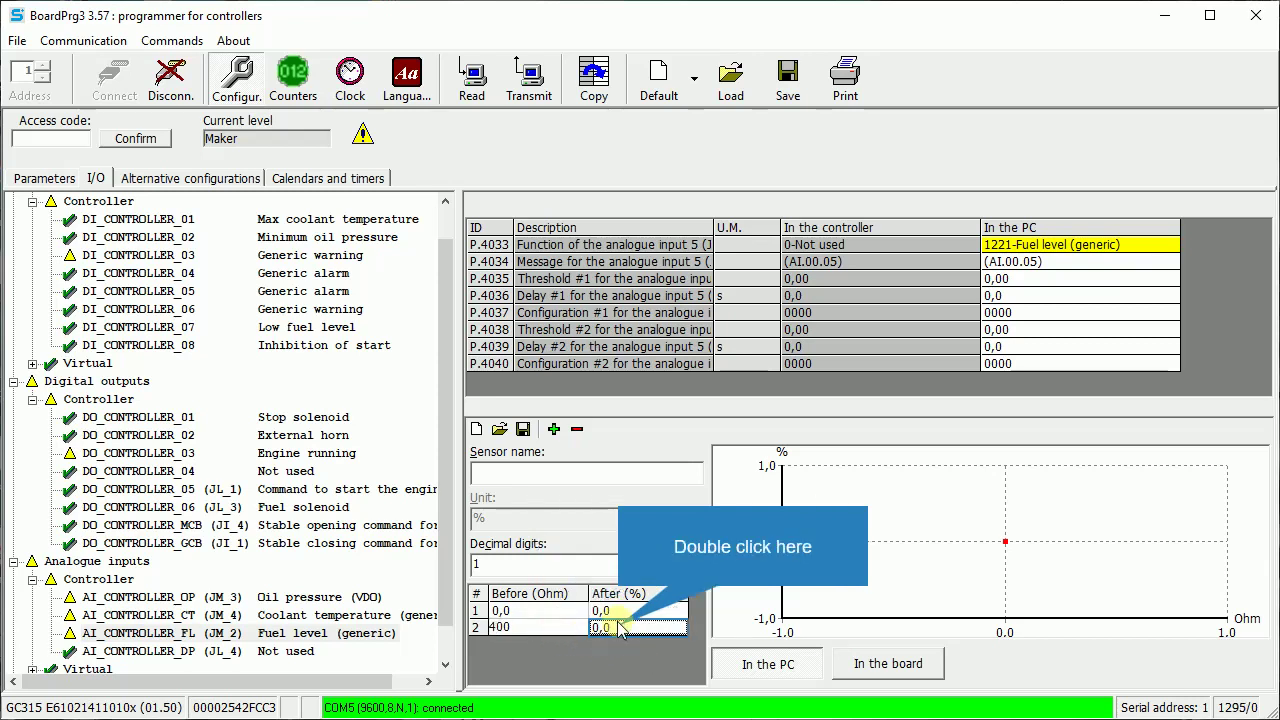
pyautogui.doubleClick(620, 627)
pyautogui.write('1')
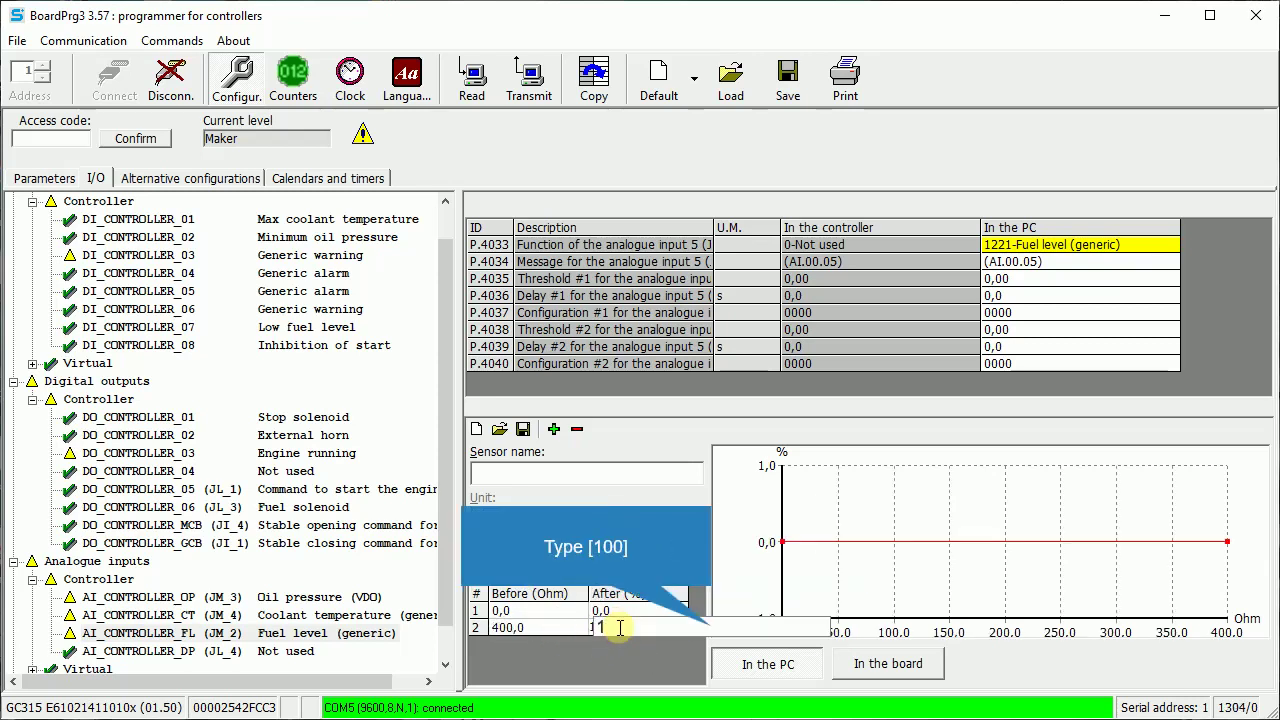
pyautogui.press('Return')
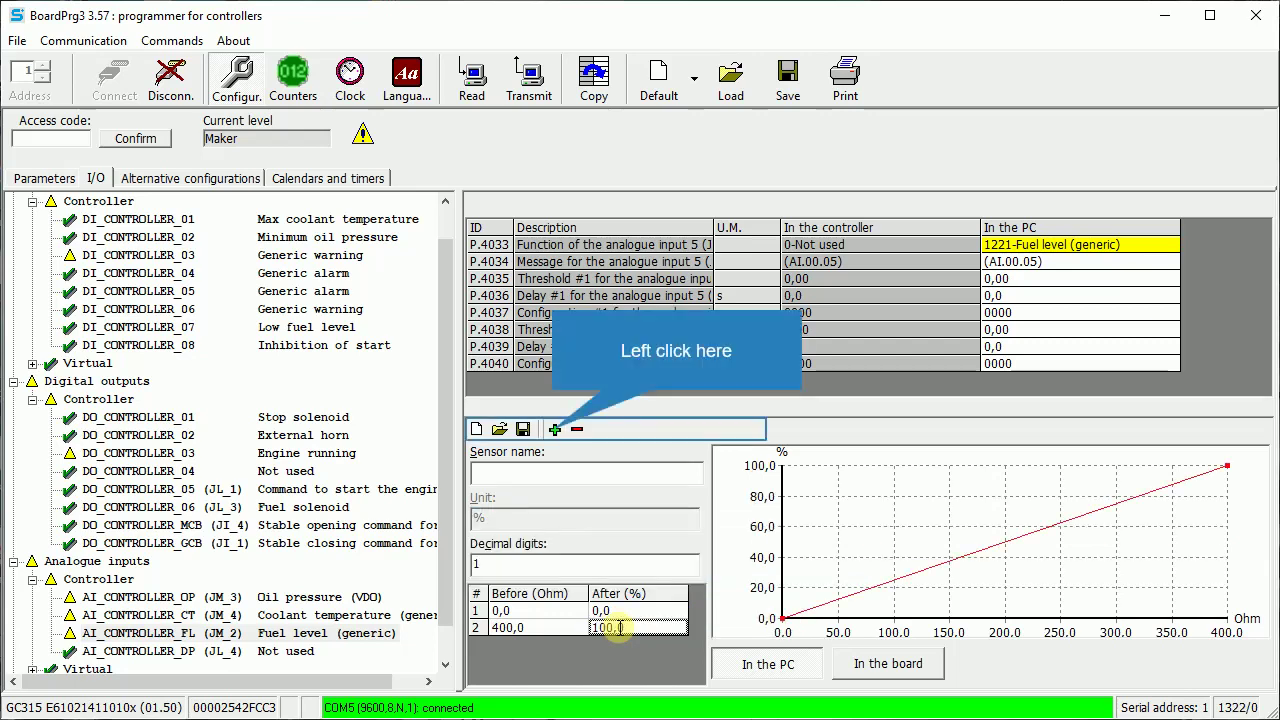
# Add a third point to the fuel level sensor's curve with 410 Ohm before and 100 % after conversion.
pyautogui.click(554, 429)
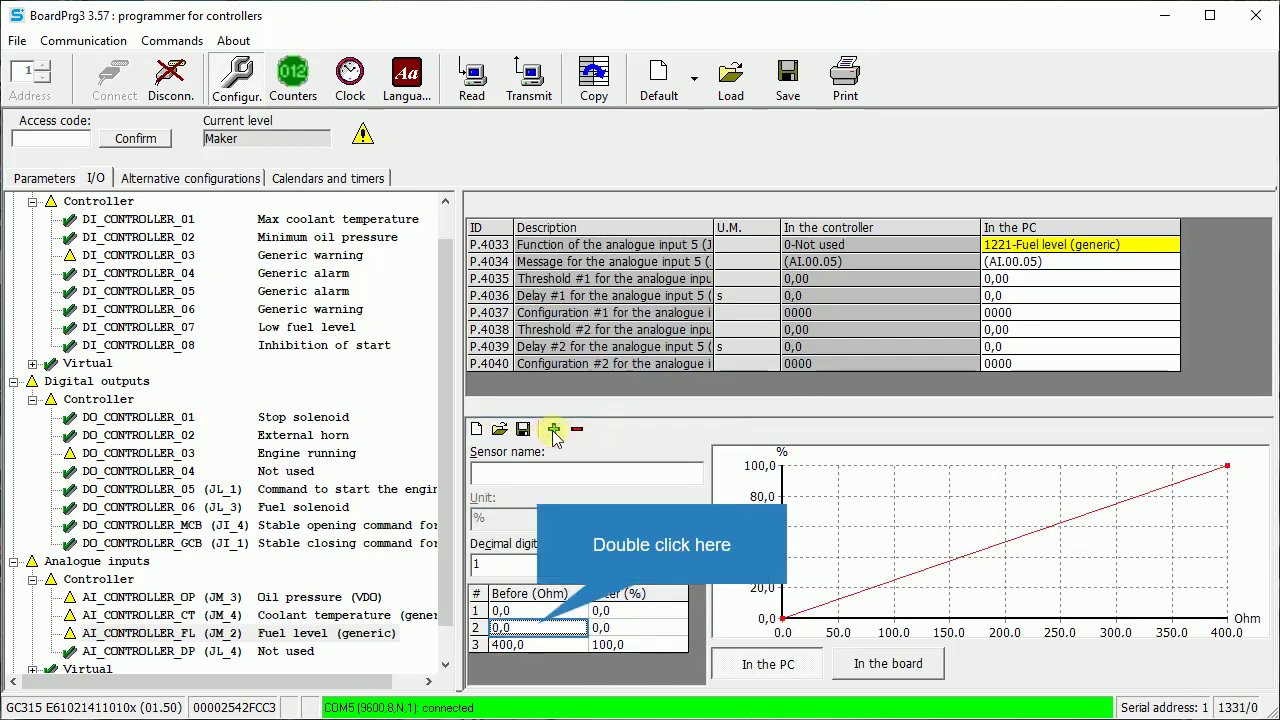
pyautogui.doubleClick(538, 627)
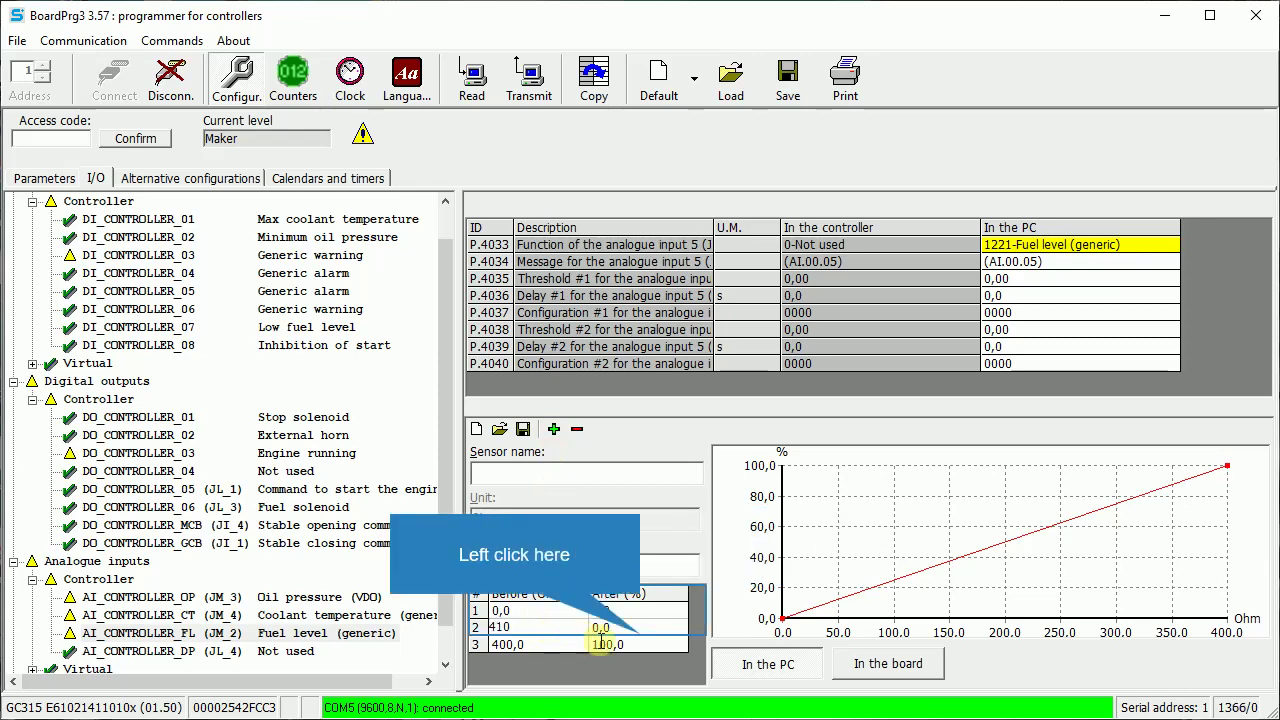
pyautogui.click(683, 643)
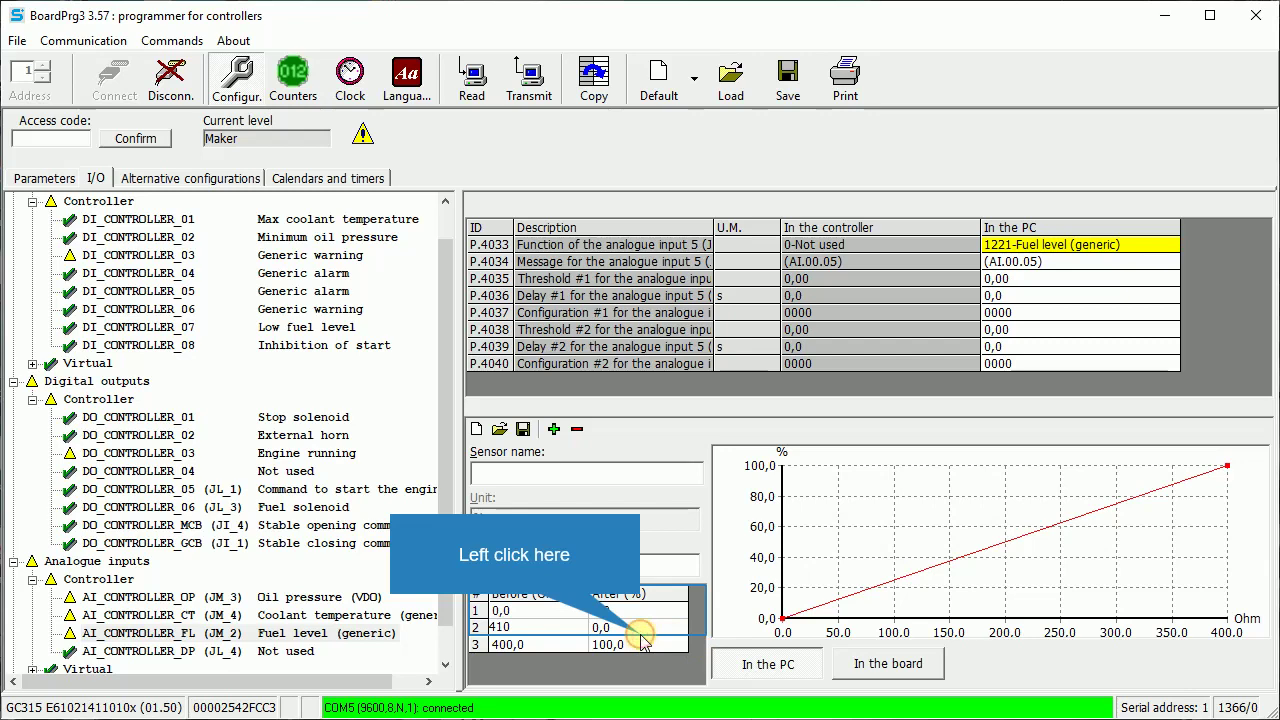
pyautogui.click(643, 640)
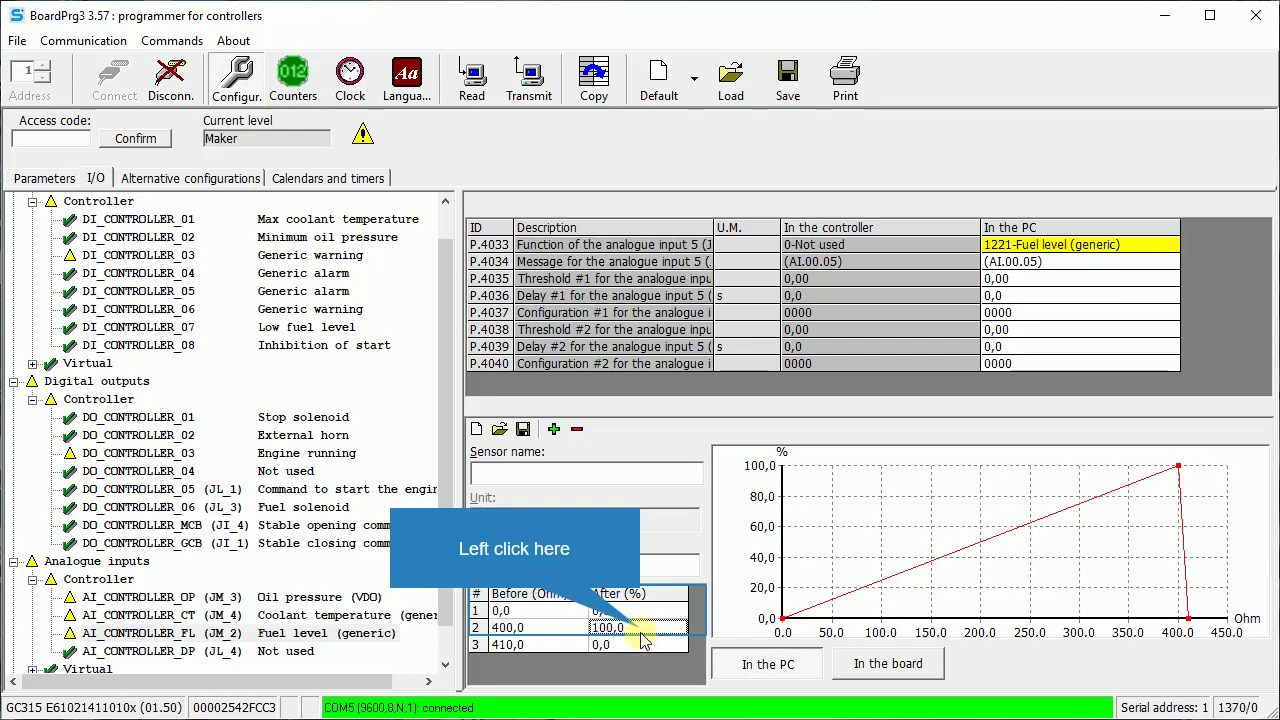
pyautogui.click(642, 636)
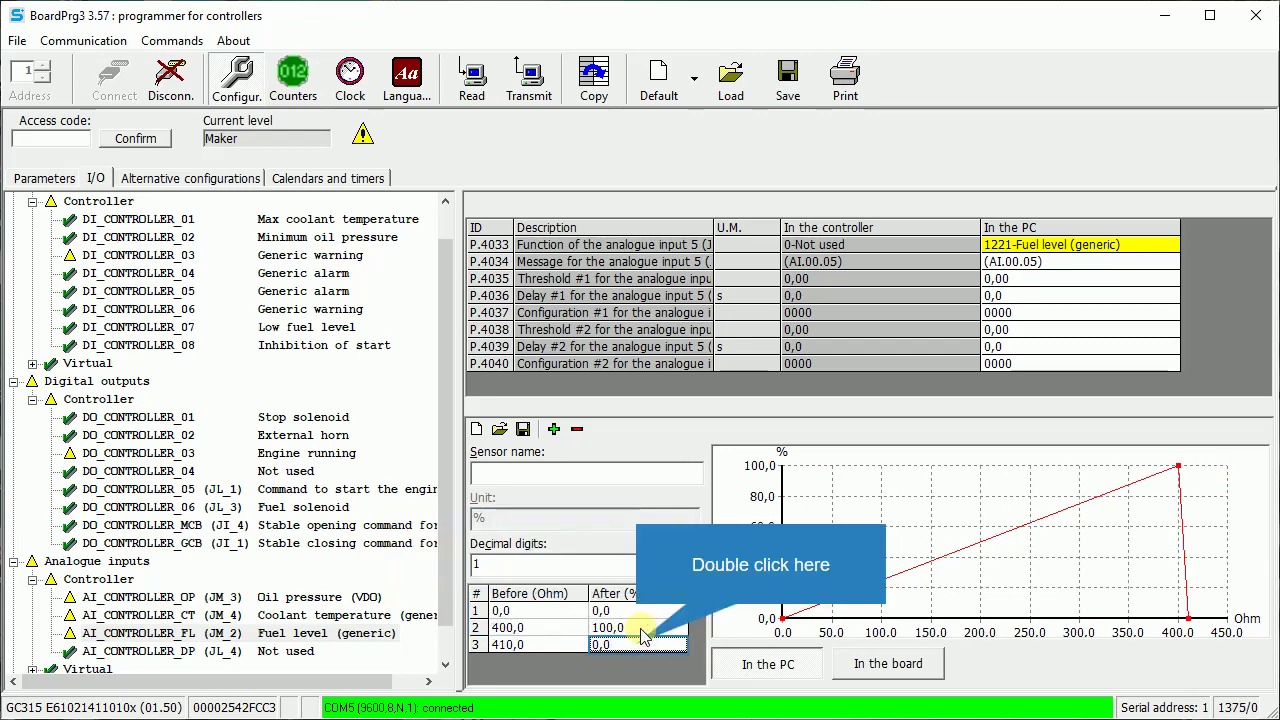
pyautogui.doubleClick(638, 645)
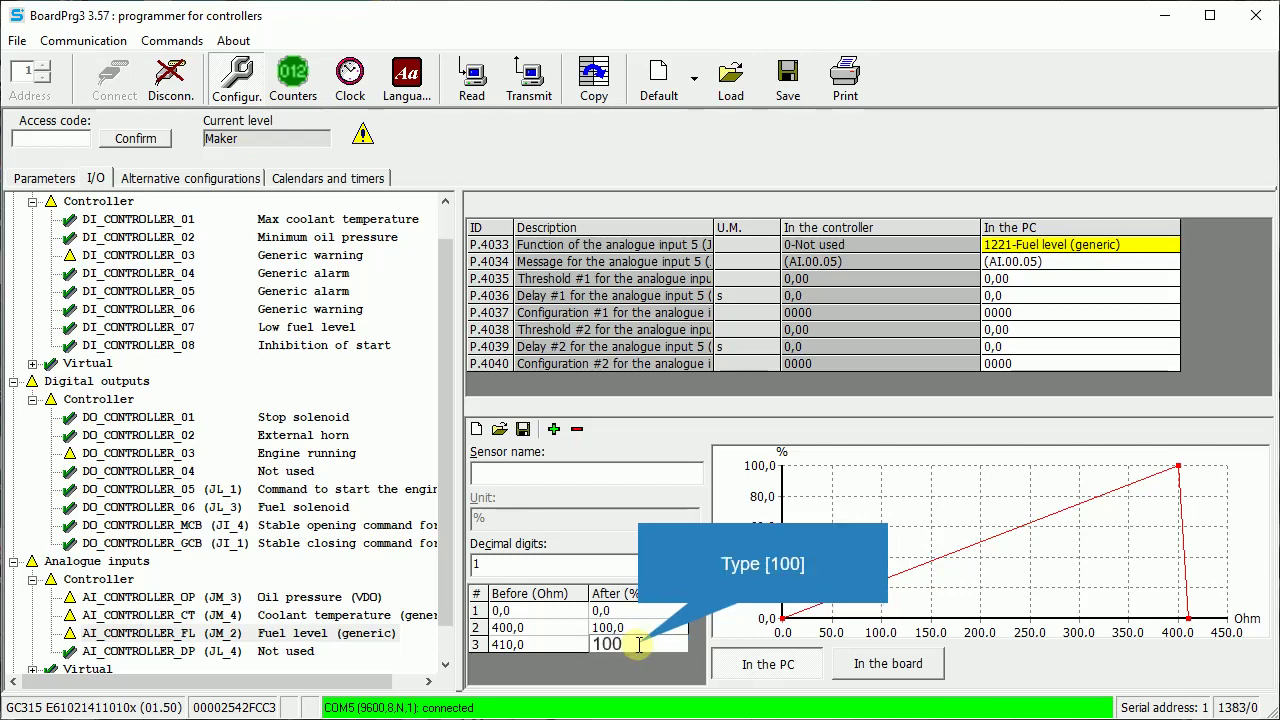
pyautogui.press('Return')
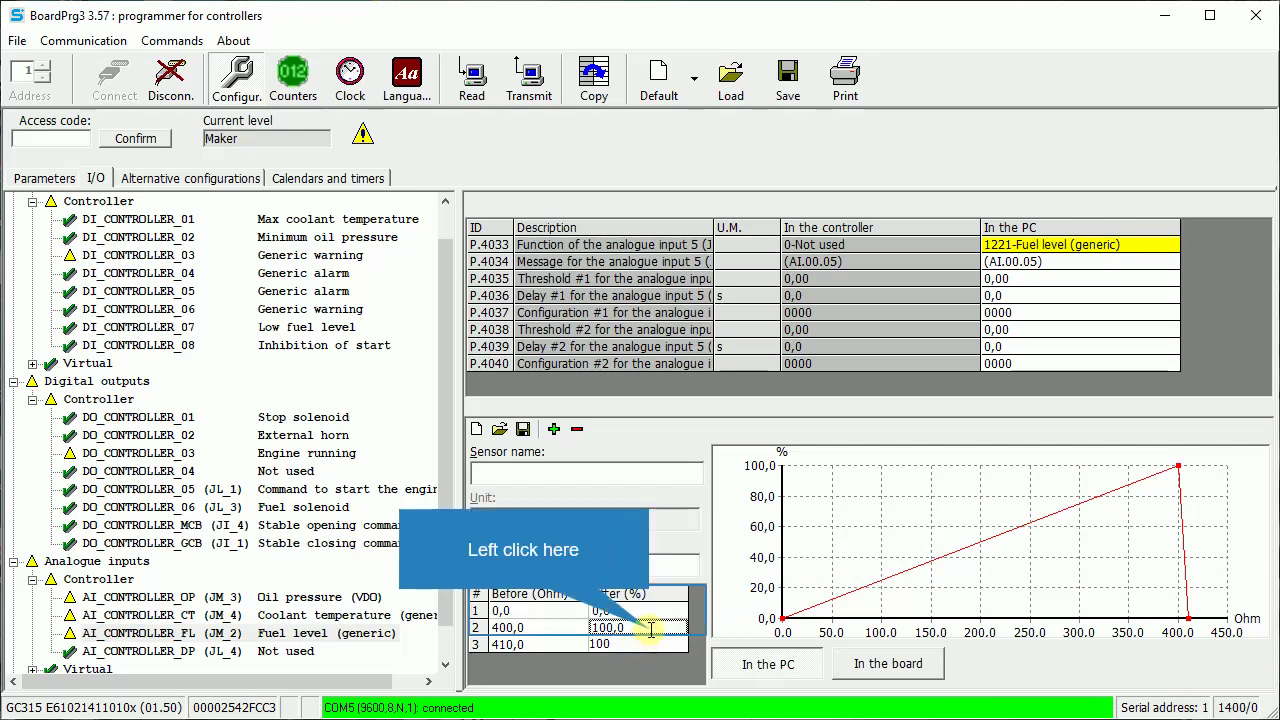
pyautogui.click(650, 628)
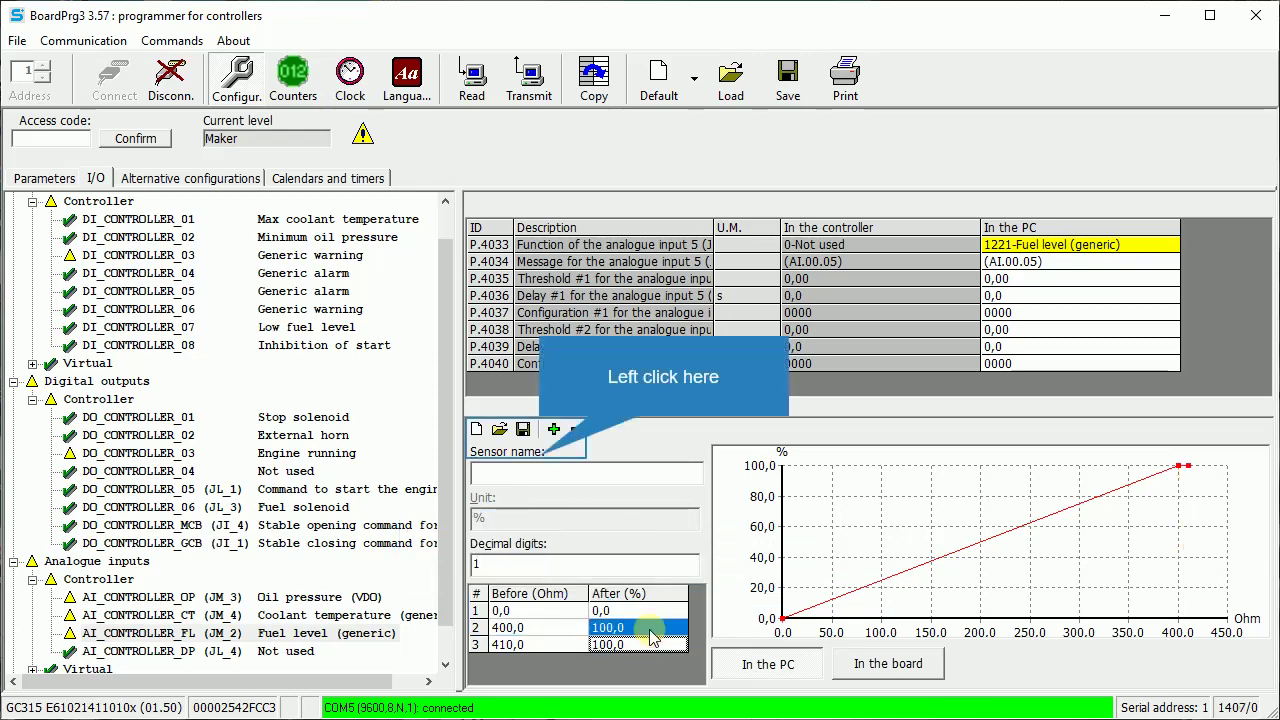
# Name the fuel level sensor fuel2 and save its curve as fuel2.sns in the SensorsU folder.
pyautogui.click(540, 467)
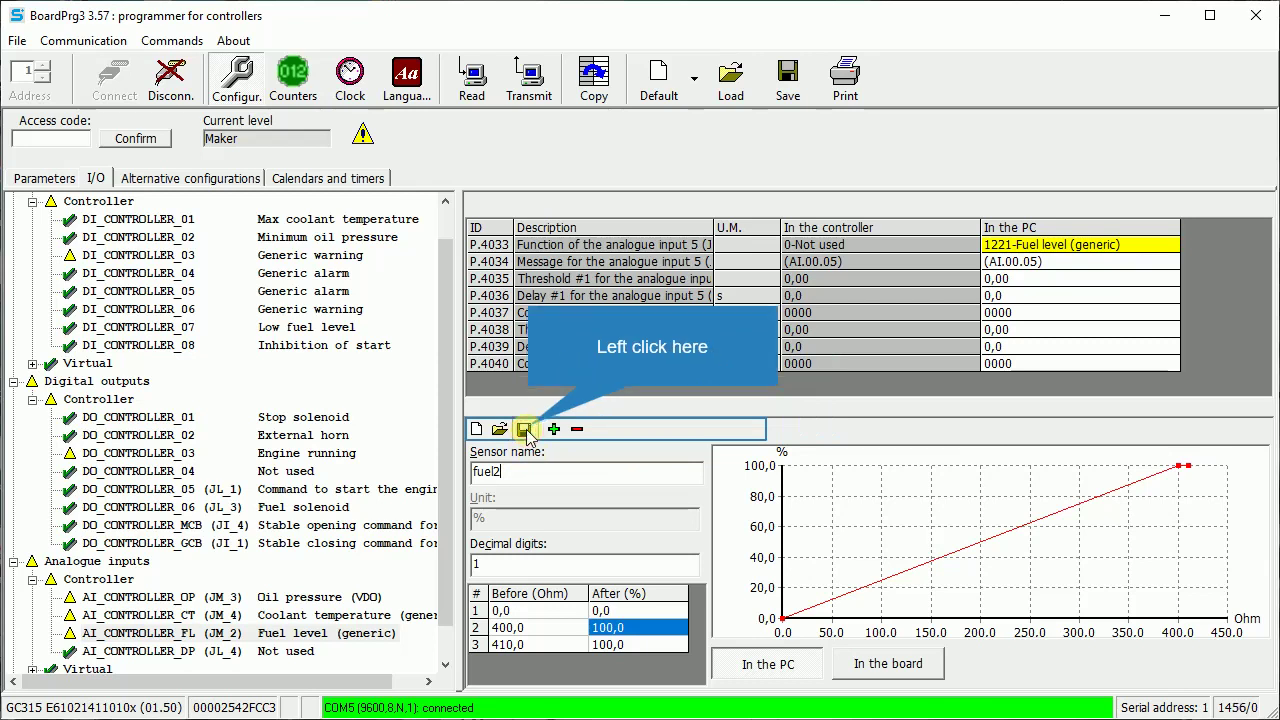
pyautogui.click(523, 430)
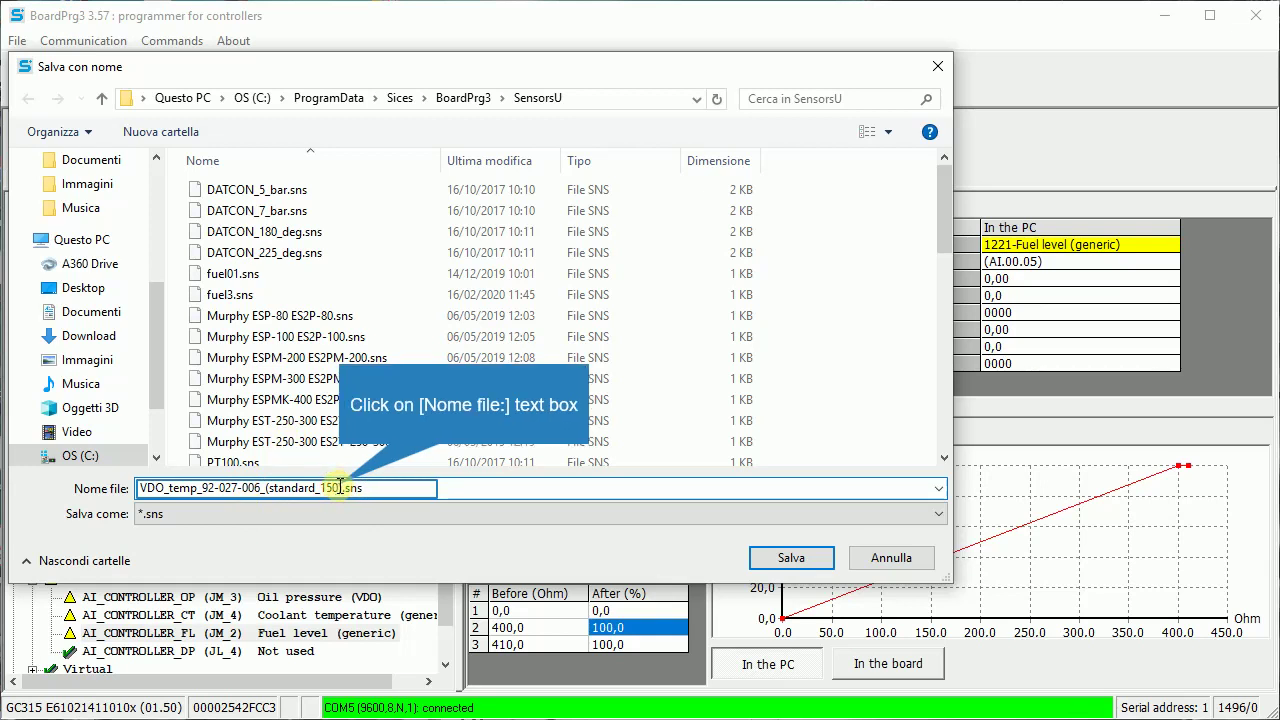
pyautogui.click(341, 487)
pyautogui.hotkey('ctrl', 'a')
pyautogui.press('BackSpace')
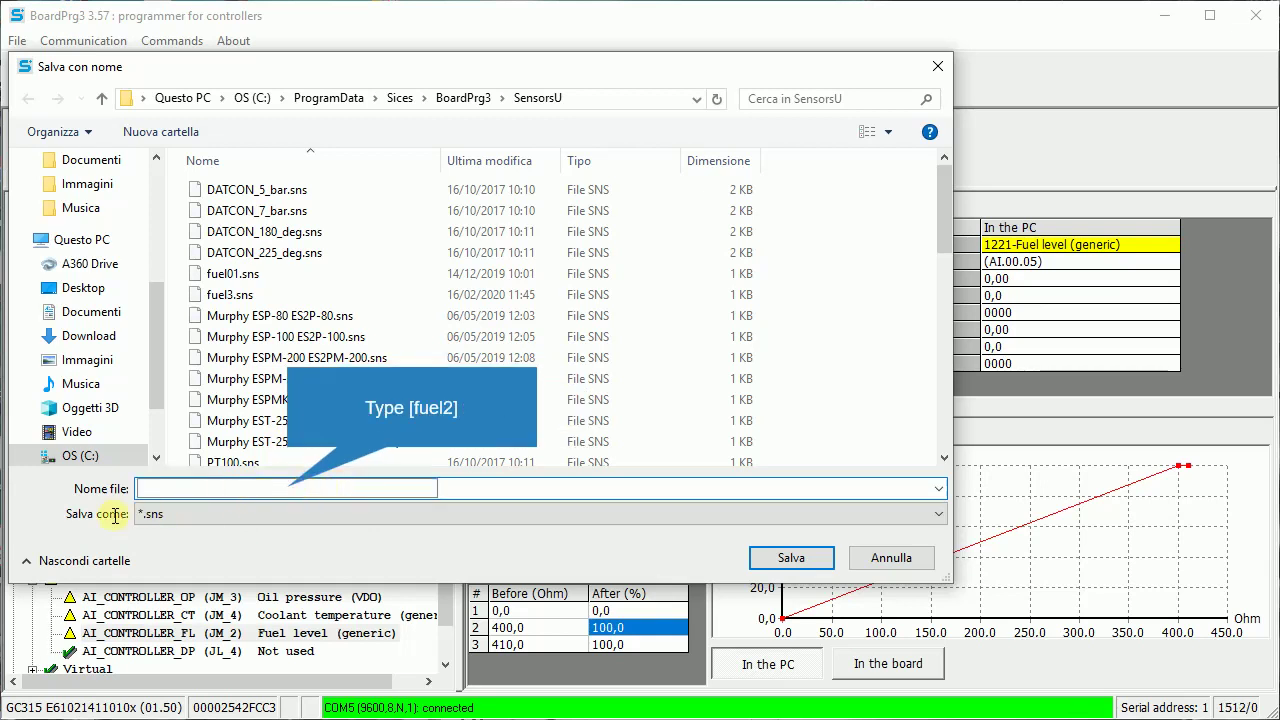
pyautogui.write('fuel2.sns')
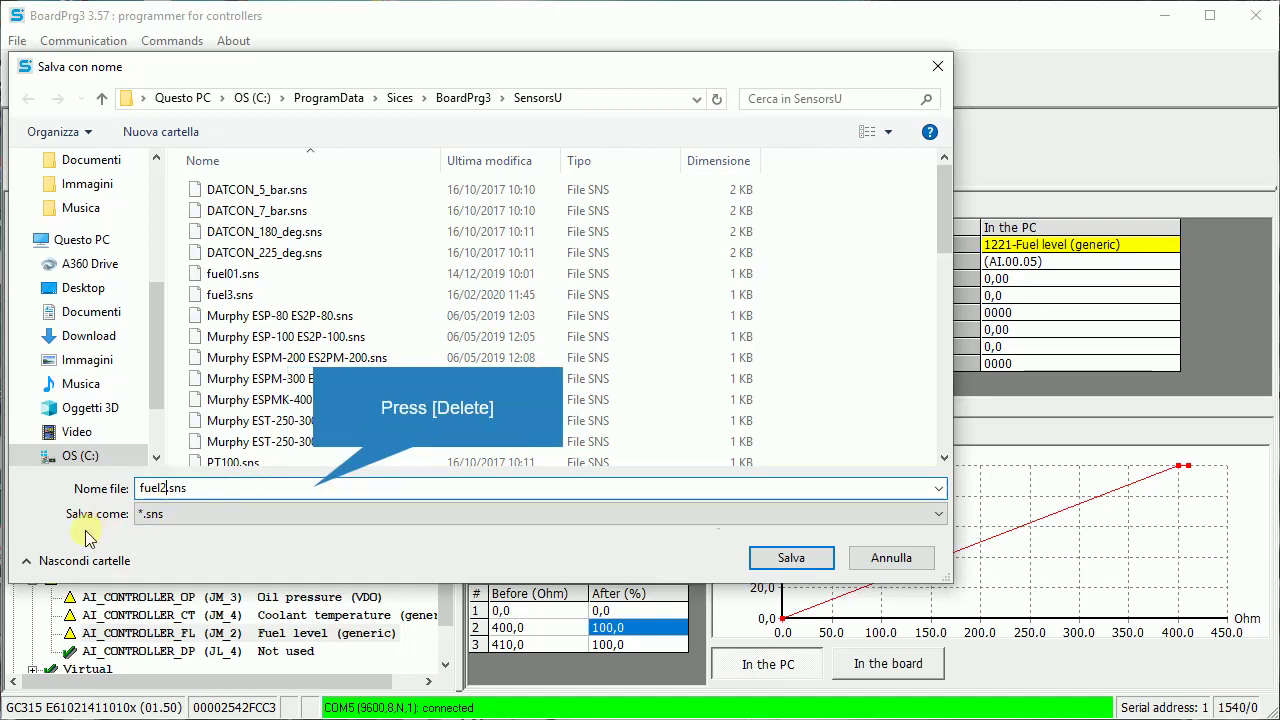
pyautogui.click(792, 558)
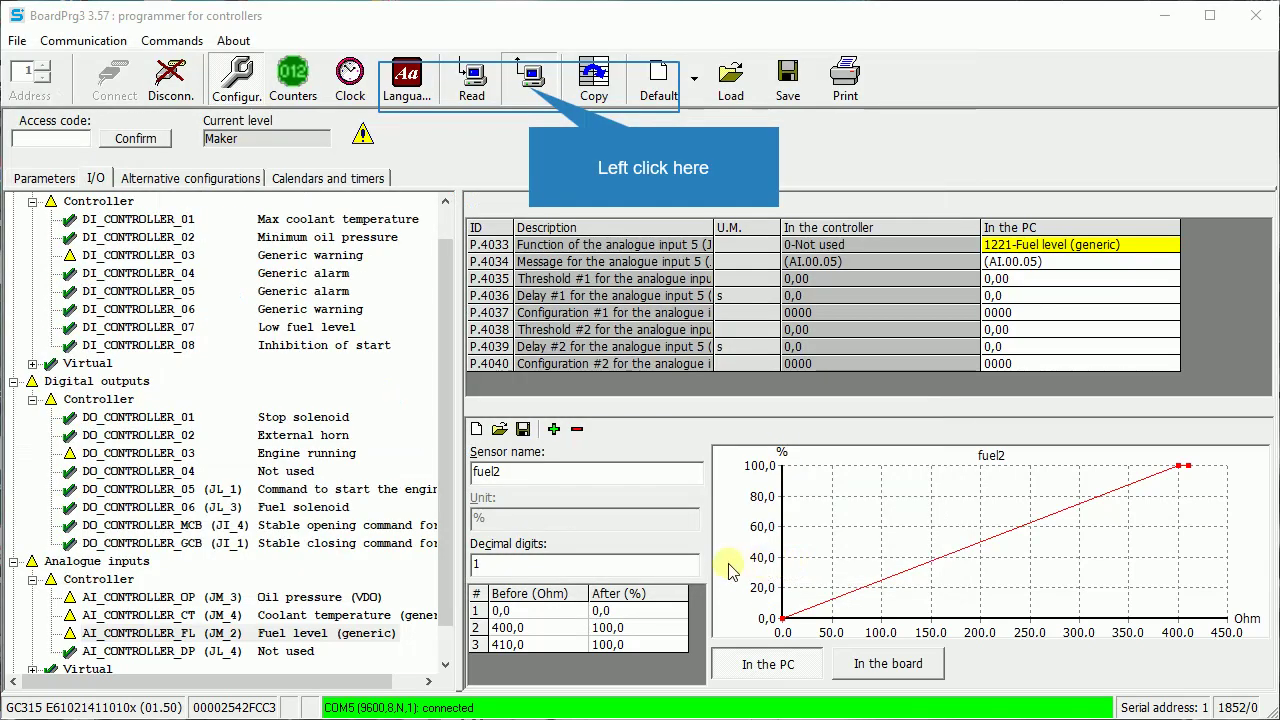
# Transmit the configuration from the PC to the controller, accepting both confirmation prompts.
pyautogui.click(531, 88)
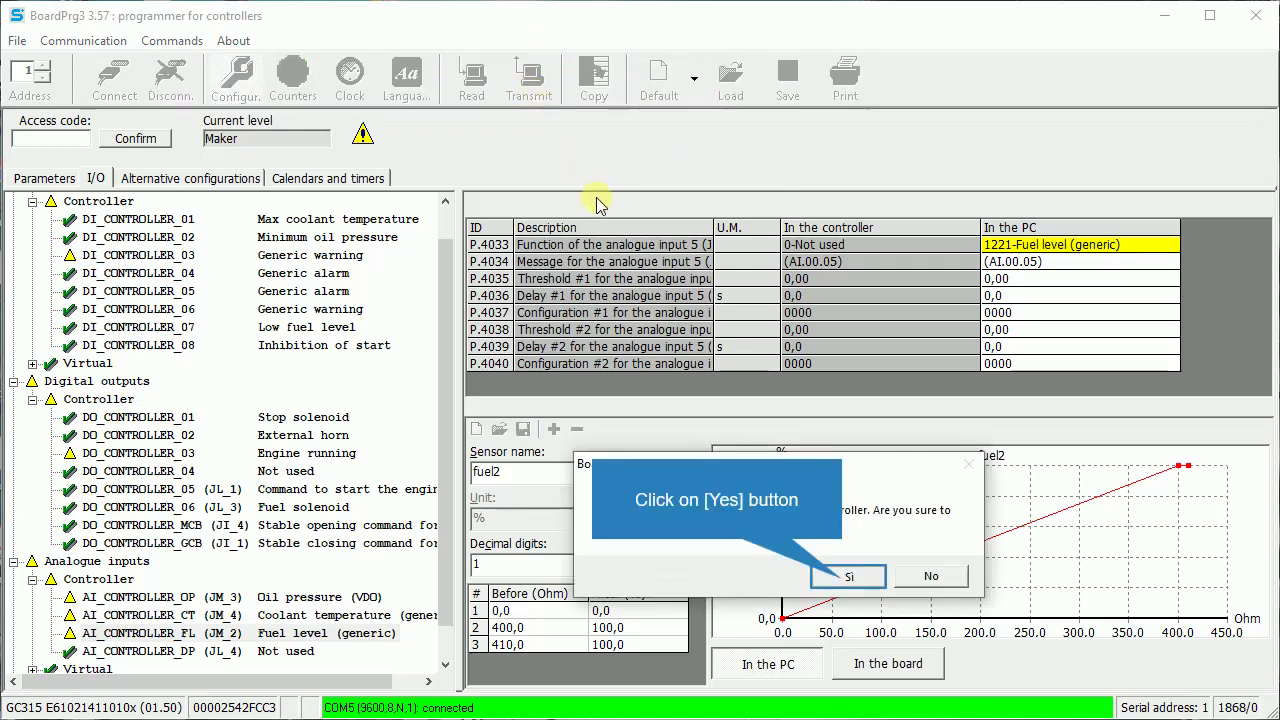
pyautogui.click(837, 580)
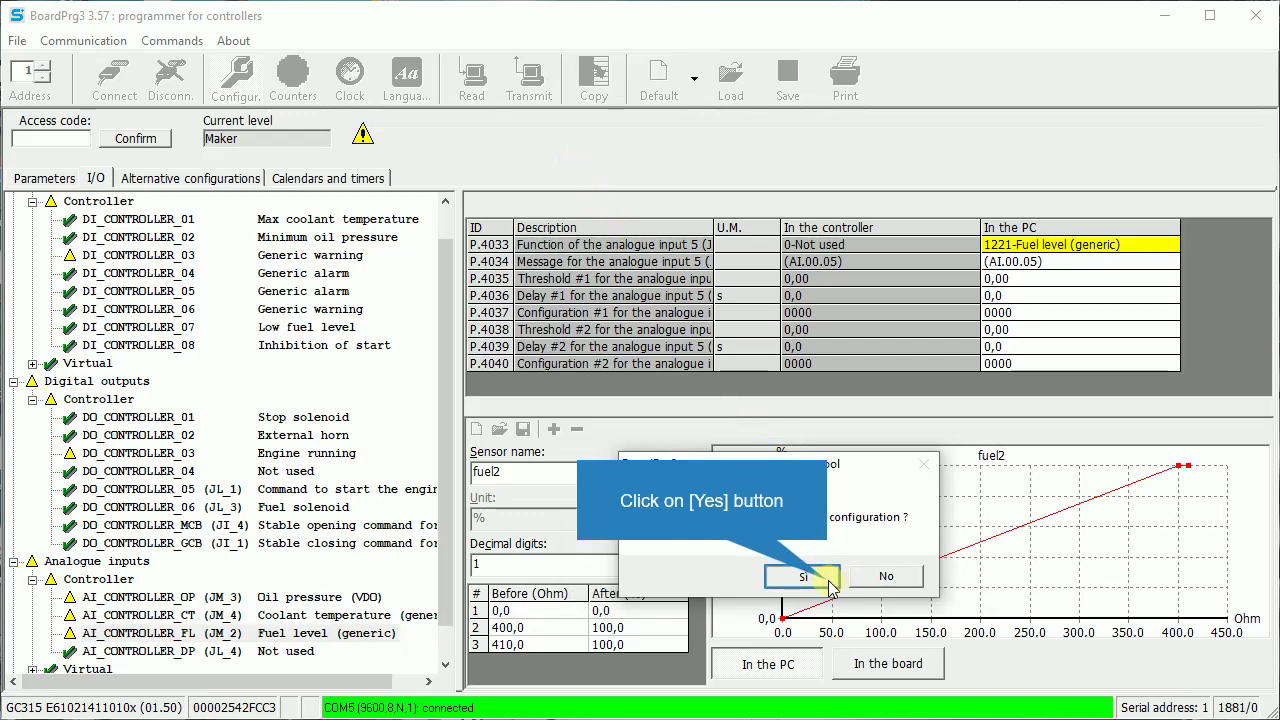
pyautogui.click(828, 587)
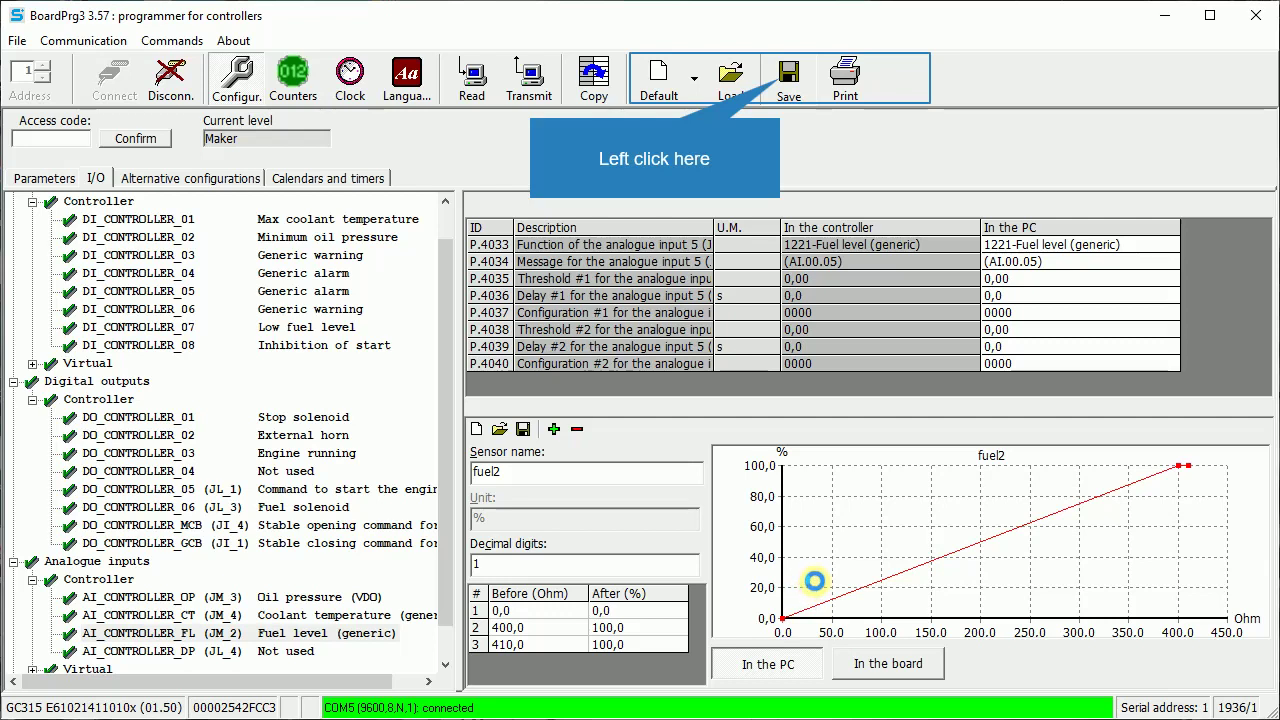
# Save the controller configuration to the Documenti folder as 151693.par.
pyautogui.click(782, 82)
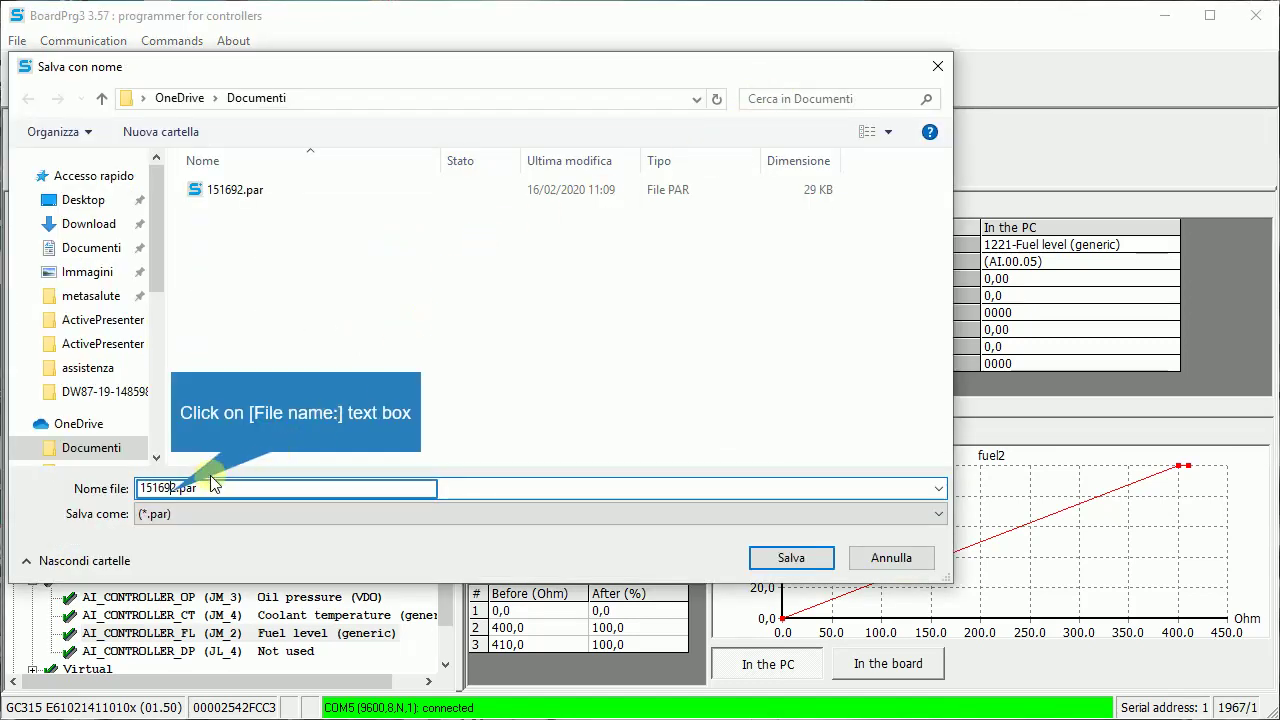
pyautogui.click(173, 491)
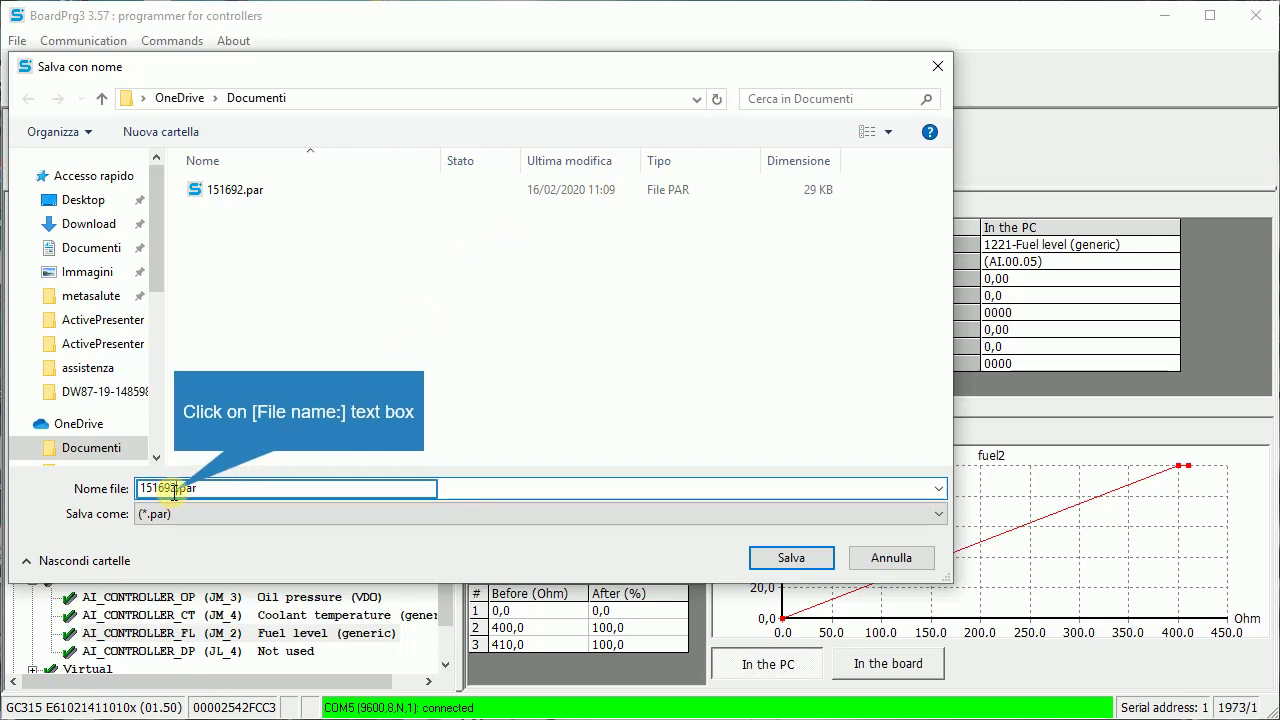
pyautogui.hotkey('ctrl', 'a')
pyautogui.press('BackSpace')
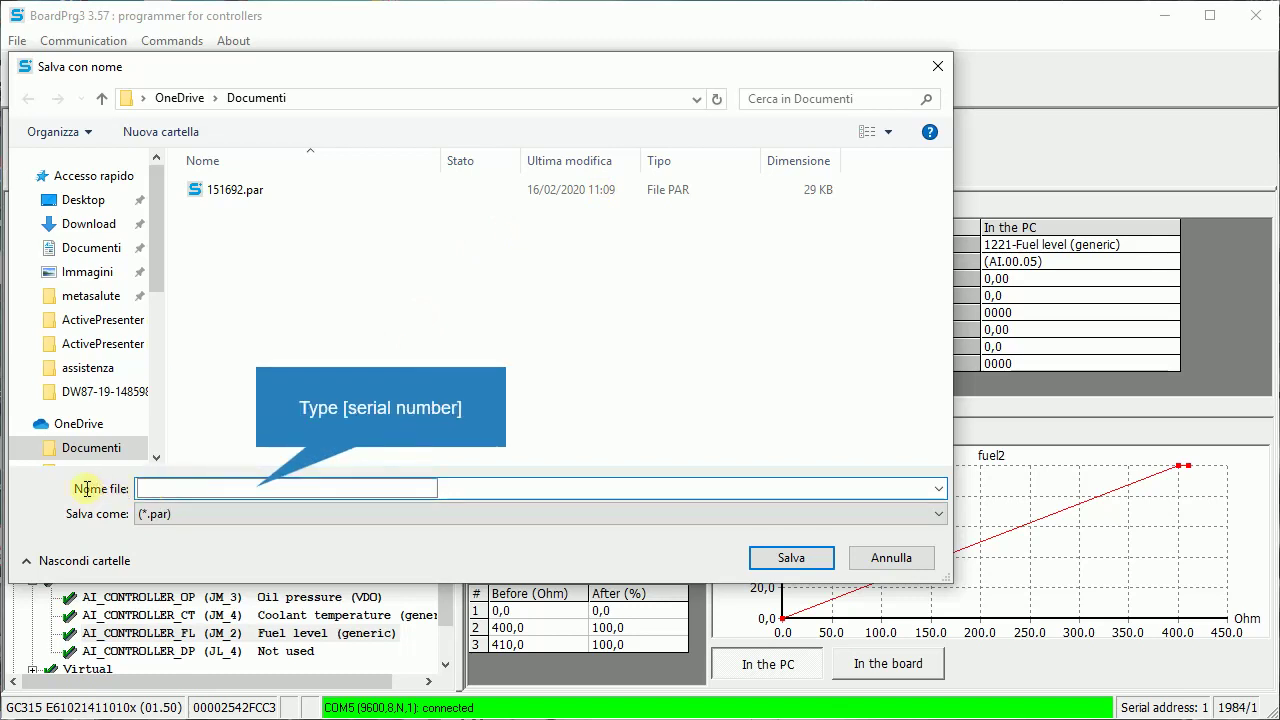
pyautogui.write('15169')
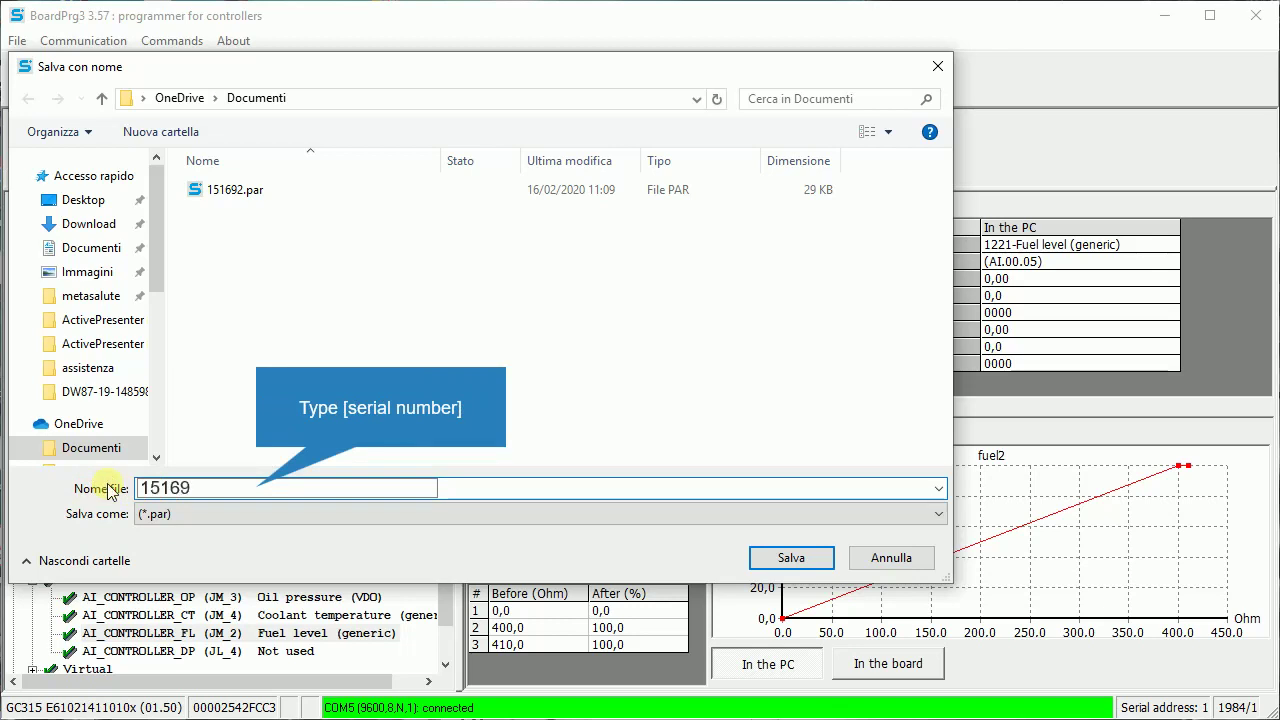
pyautogui.write('3.par')
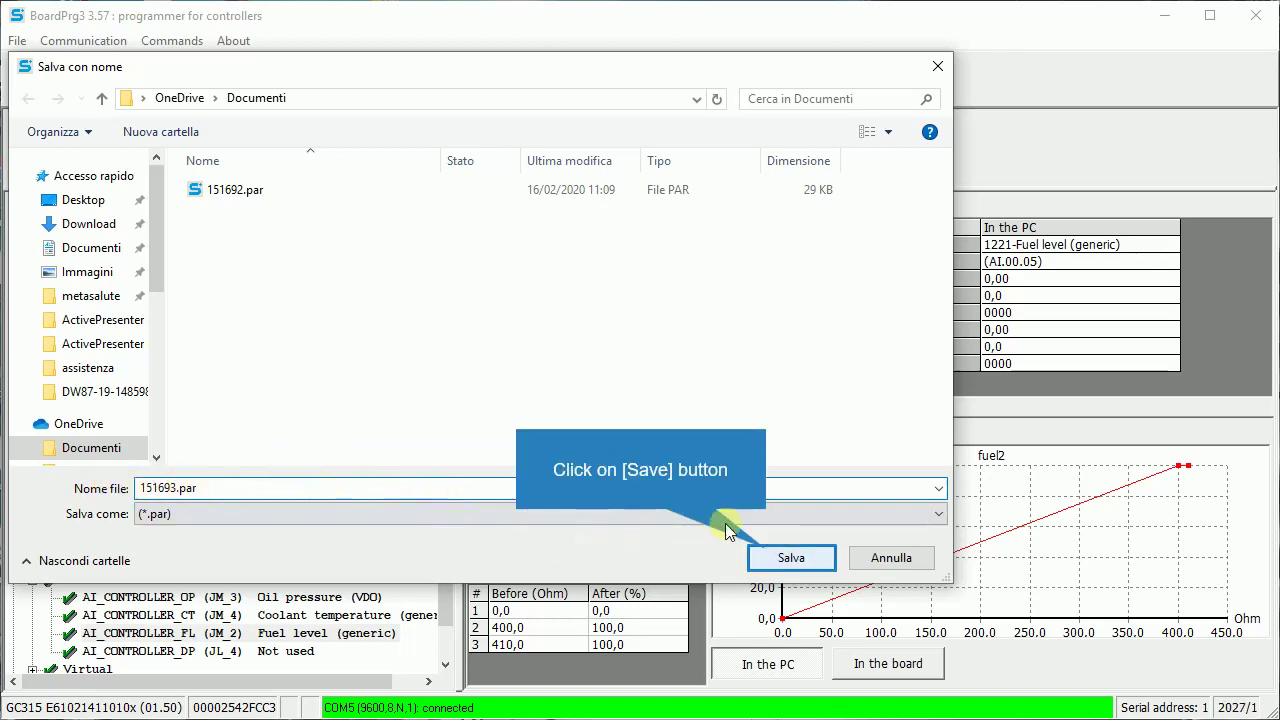